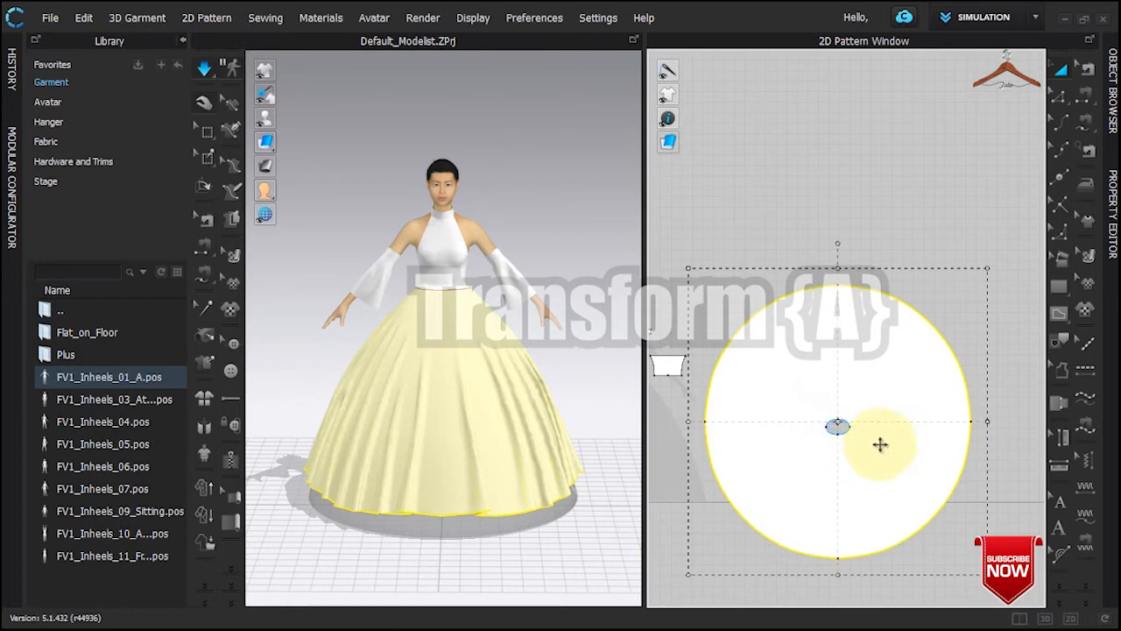
Offset the circular skirt pattern's outlines inward as internal lines, using a single offset
{"action": "right_click", "coordinate": [891, 451]}
{"action": "left_click", "coordinate": [701, 359]}
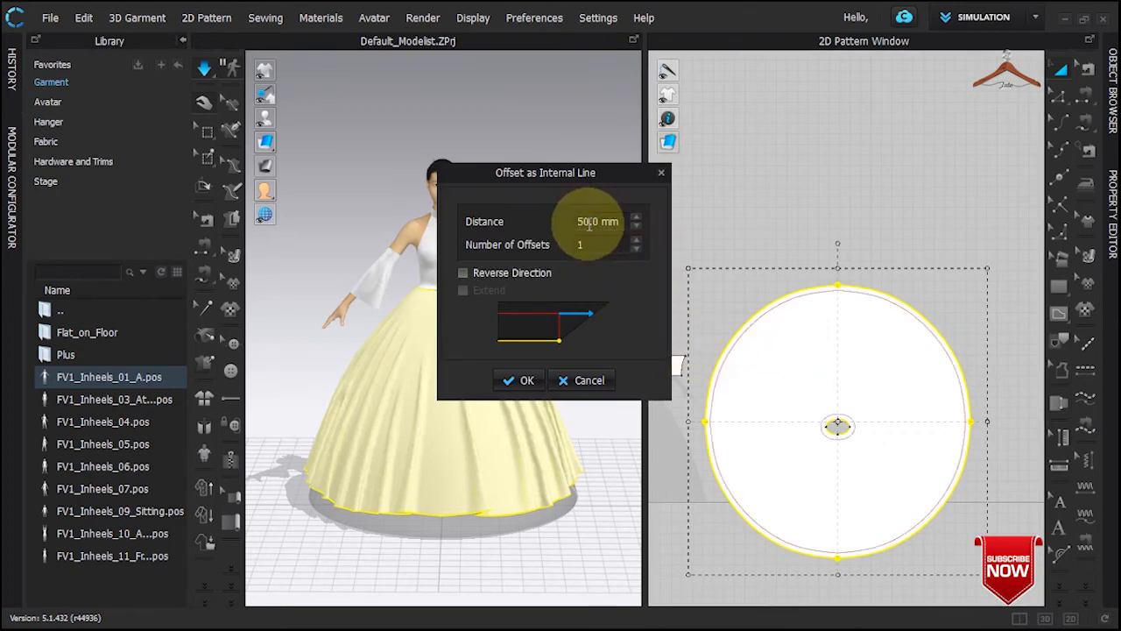
{"action": "key", "text": "Return"}
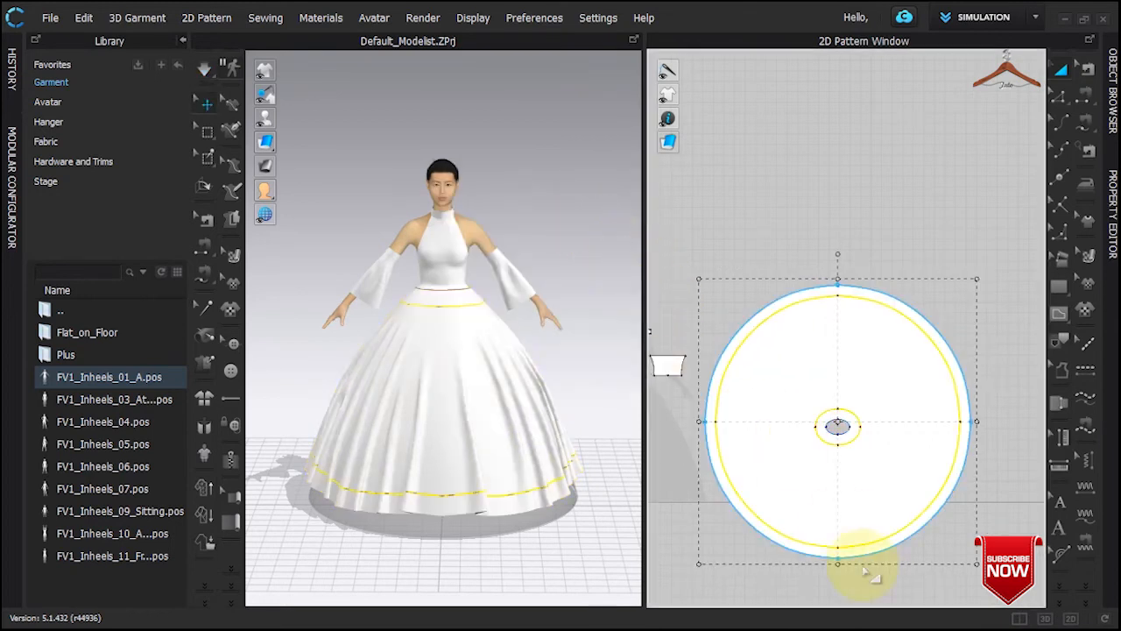
Draw a long, narrow rectangular pattern above the circular skirt pattern
{"action": "key", "text": "s"}
{"action": "left_click_drag", "start_coordinate": [691, 226], "coordinate": [1006, 254]}
{"action": "left_click", "coordinate": [580, 420]}
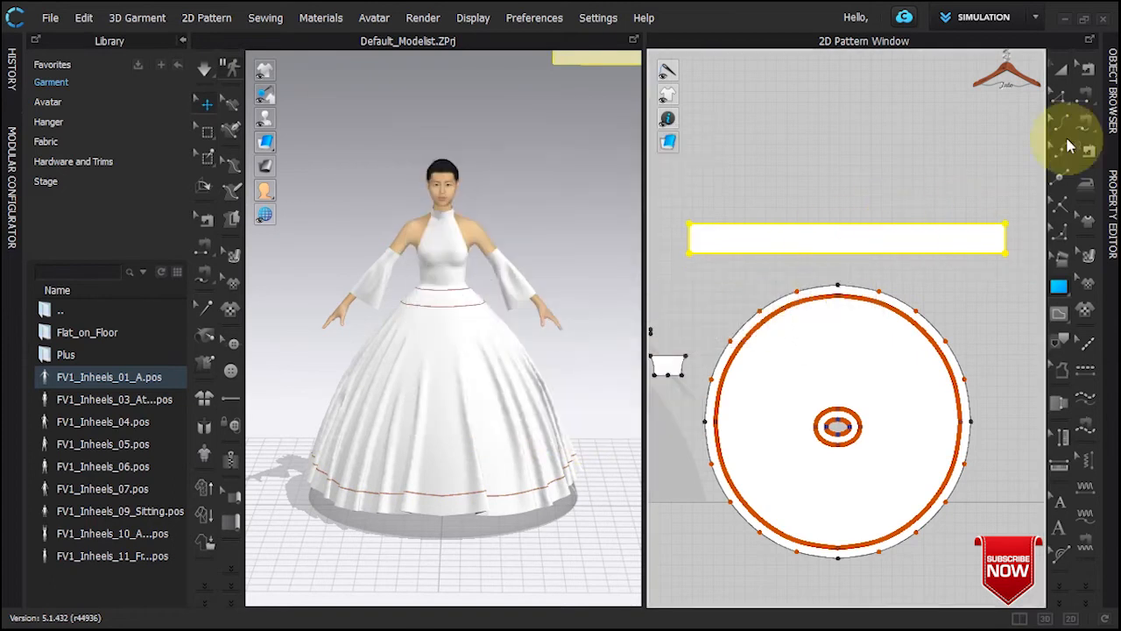
Clone the rectangular strip with linked editing and place the linked copy directly above the original
{"action": "left_click", "coordinate": [1061, 69]}
{"action": "left_click", "coordinate": [853, 243]}
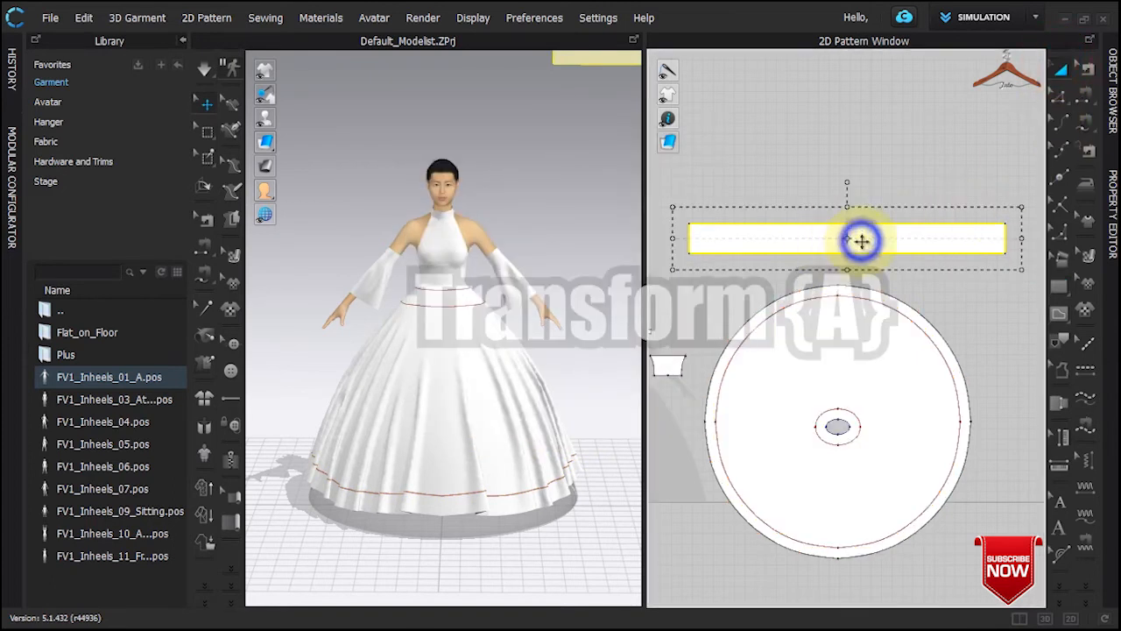
{"action": "right_click", "coordinate": [862, 241]}
{"action": "left_click", "coordinate": [825, 234]}
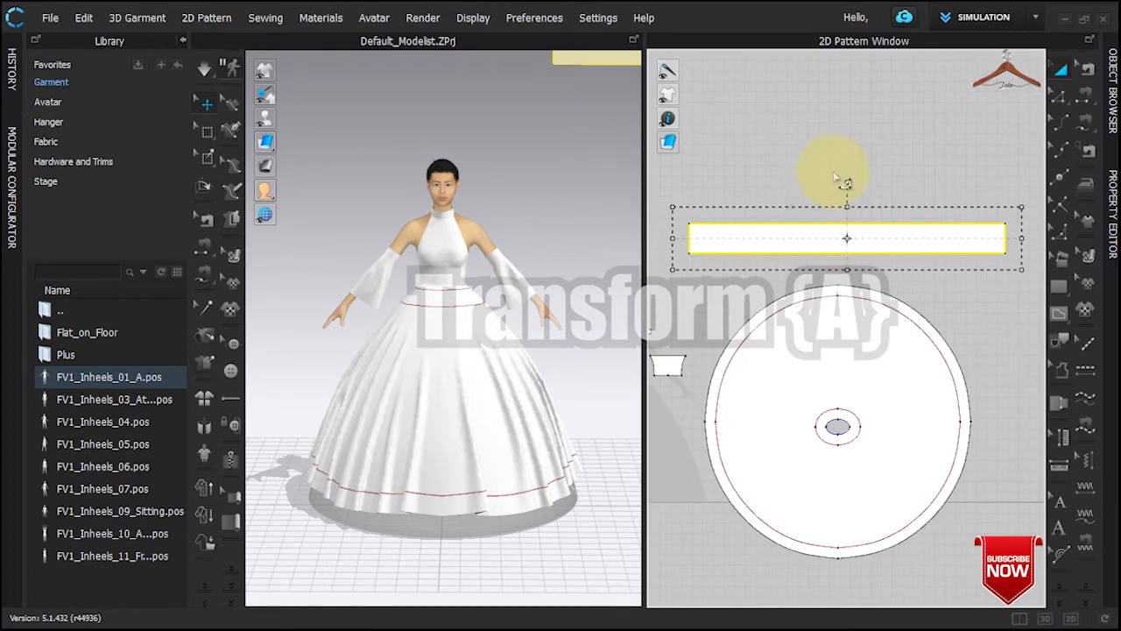
{"action": "left_click", "coordinate": [885, 180]}
{"action": "left_click", "coordinate": [939, 304]}
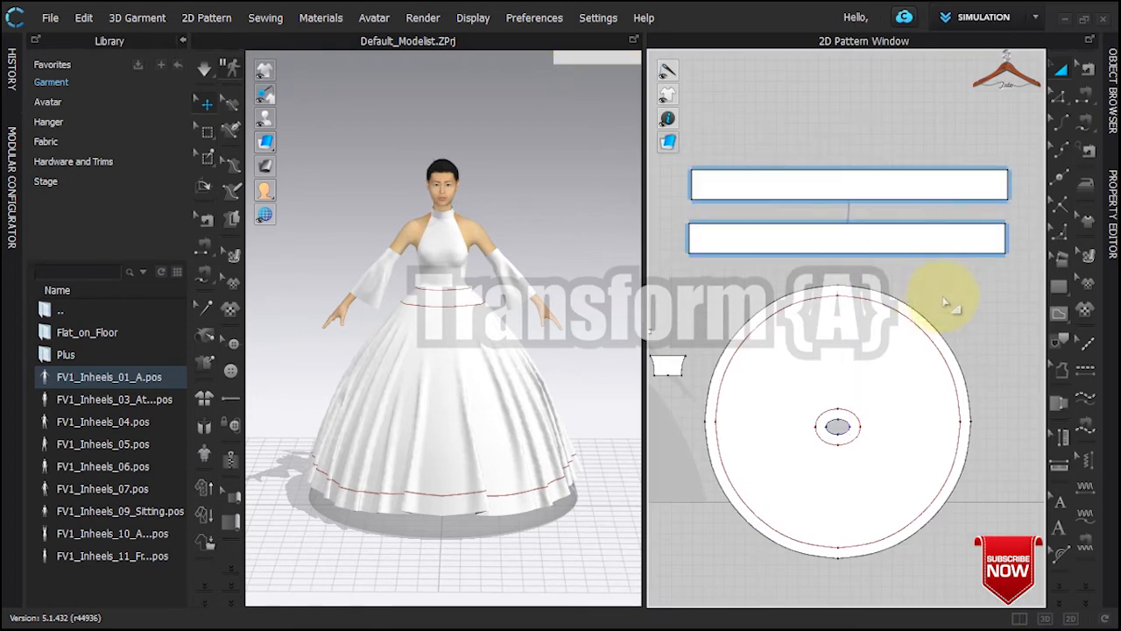
Delete the internal offset line around the waist opening of the circular skirt pattern
{"action": "left_click", "coordinate": [857, 421]}
{"action": "left_click", "coordinate": [881, 468]}
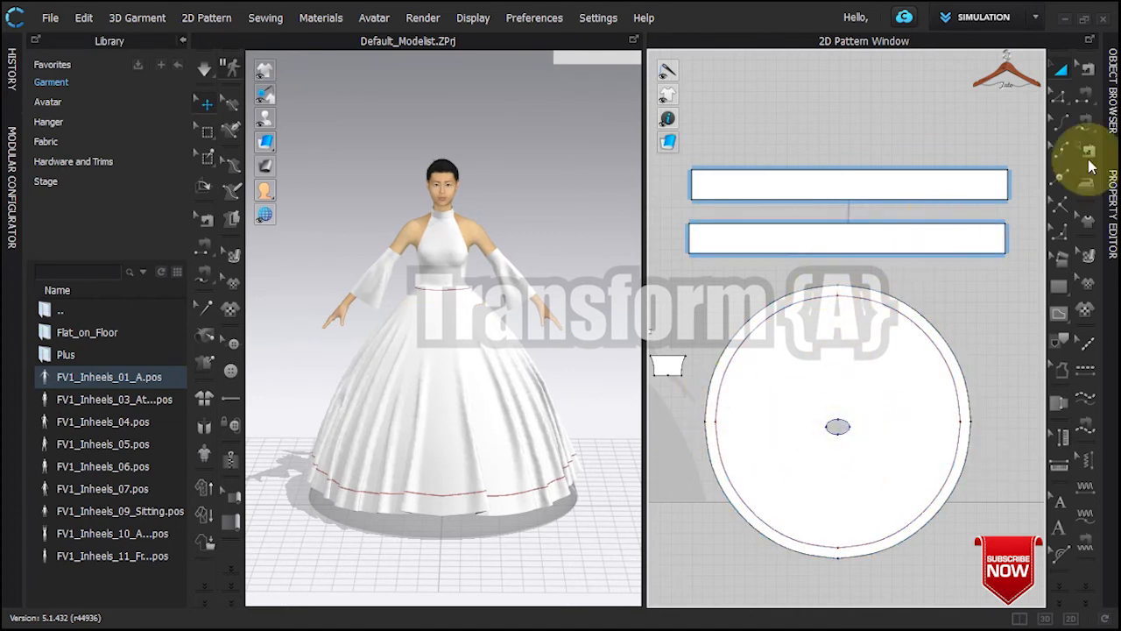
Shorten the linked rectangular strips evenly from both ends to about the width of the circular skirt pattern
{"action": "left_click", "coordinate": [771, 244]}
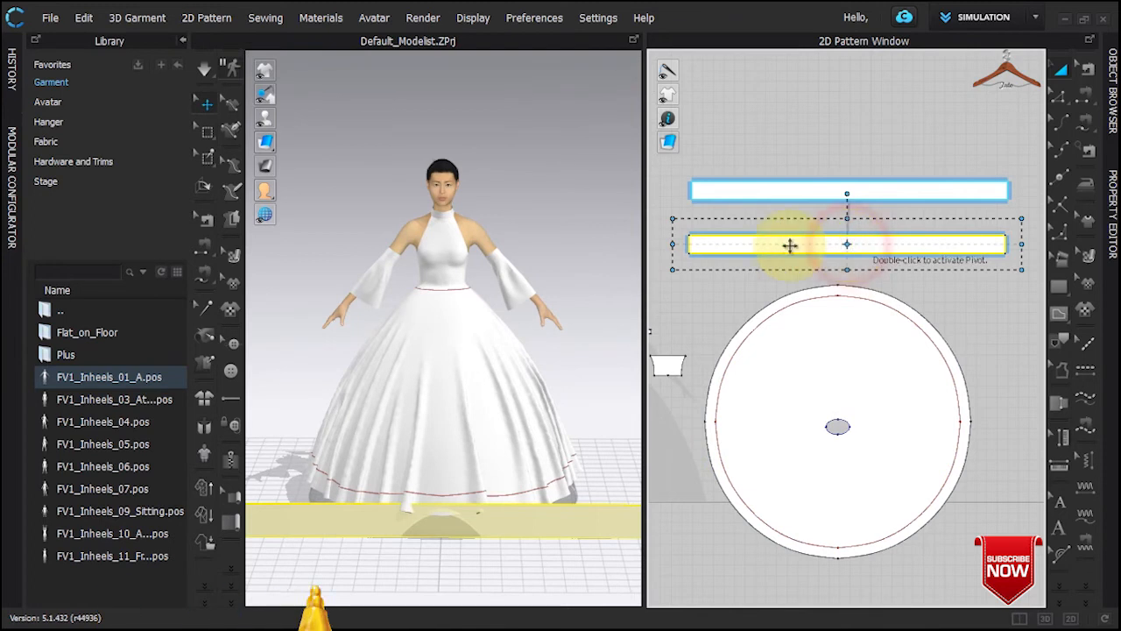
{"action": "left_click_drag", "start_coordinate": [673, 249], "coordinate": [696, 252]}
{"action": "left_click", "coordinate": [524, 502]}
{"action": "left_click_drag", "start_coordinate": [523, 503], "coordinate": [636, 506]}
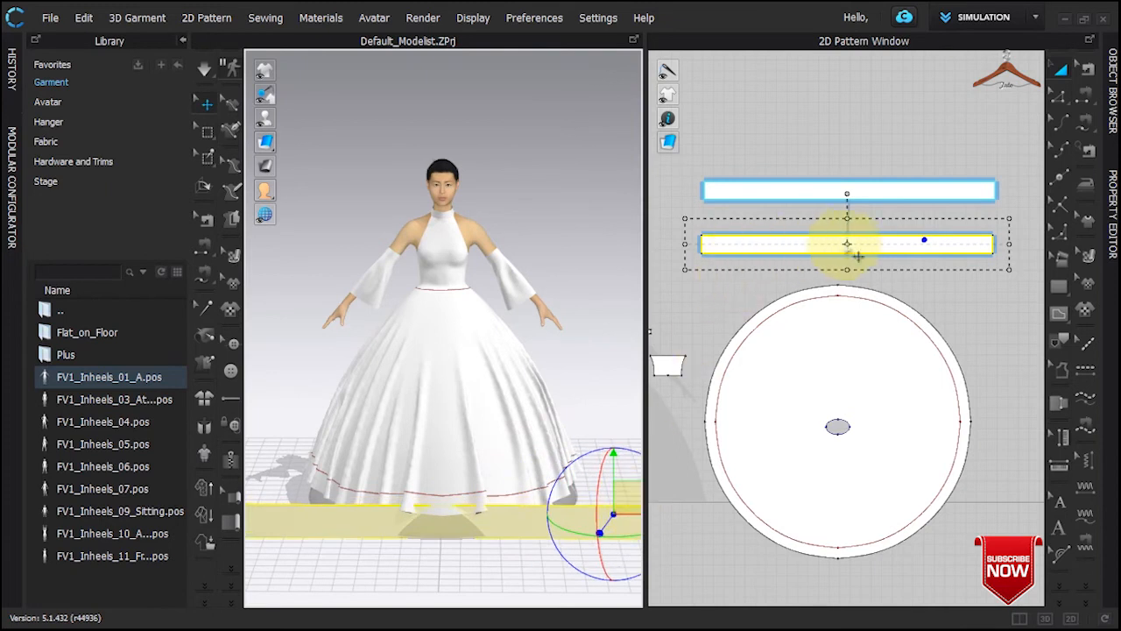
{"action": "left_click", "coordinate": [771, 243]}
{"action": "left_click_drag", "start_coordinate": [684, 244], "coordinate": [716, 248]}
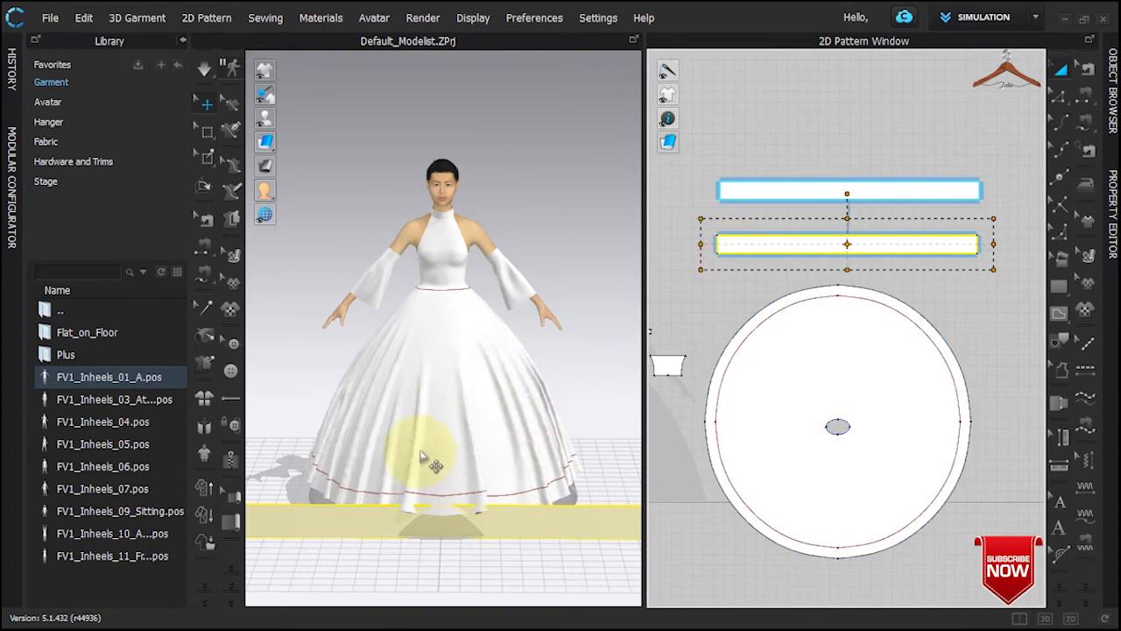
Move the lower strip forward and slightly up in 3D so it stands in front of the skirt hem
{"action": "key", "text": "4"}
{"action": "scroll", "coordinate": [525, 499], "scroll_direction": "down", "scroll_amount": 3}
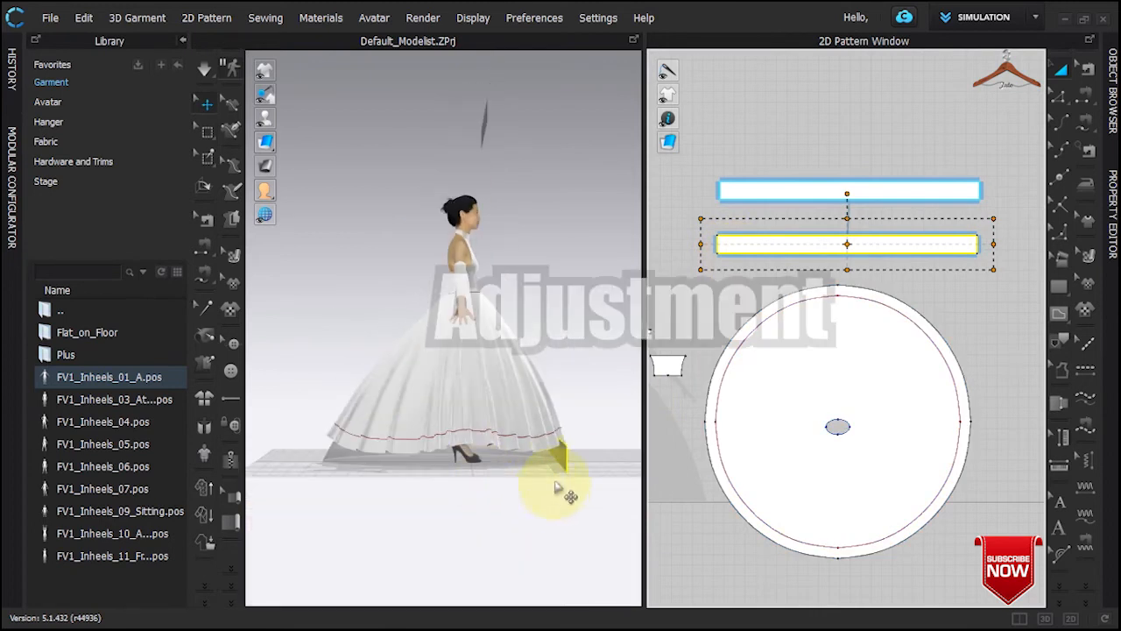
{"action": "left_click", "coordinate": [564, 463]}
{"action": "left_click", "coordinate": [577, 445]}
{"action": "left_click", "coordinate": [565, 455]}
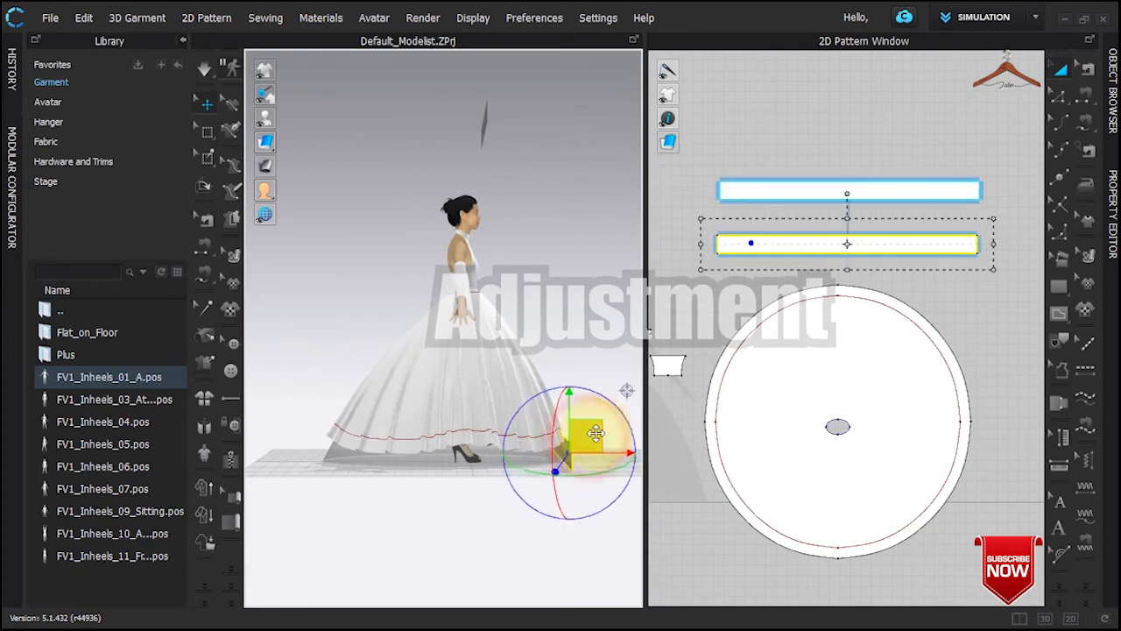
{"action": "left_click_drag", "start_coordinate": [591, 437], "coordinate": [600, 425]}
Shorten the linked strips once more and shift the front strip sideways along the skirt hem in 3D
{"action": "key", "text": "2"}
{"action": "scroll", "coordinate": [529, 470], "scroll_direction": "down", "scroll_amount": 3}
{"action": "left_click_drag", "start_coordinate": [704, 246], "coordinate": [722, 248], "text": "shift"}
{"action": "left_click_drag", "start_coordinate": [483, 457], "coordinate": [425, 450]}
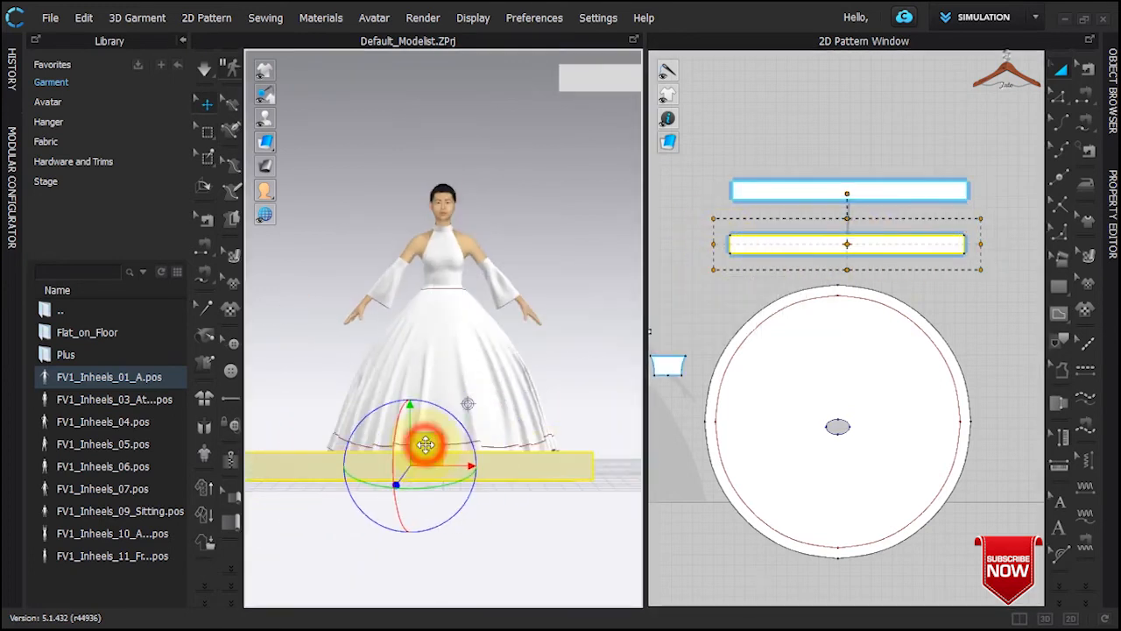
Bring the second strip down to hem level and rotate both strips so they angle around the skirt's front
{"action": "left_click_drag", "start_coordinate": [601, 75], "coordinate": [552, 410]}
{"action": "left_click", "coordinate": [425, 470]}
{"action": "left_click_drag", "start_coordinate": [452, 492], "coordinate": [384, 488]}
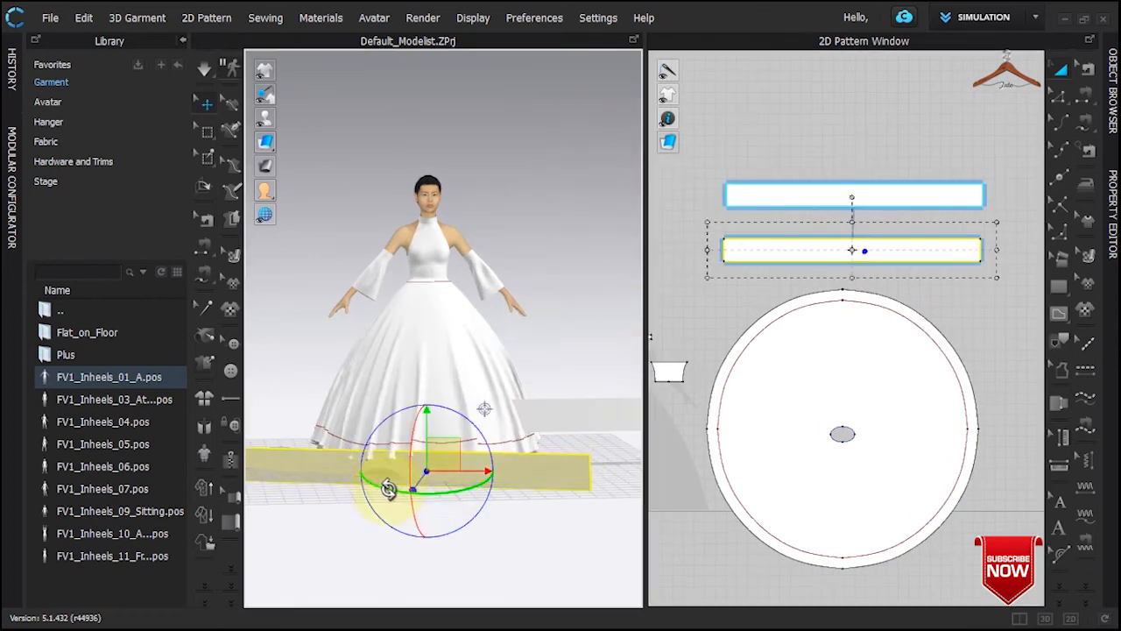
{"action": "right_click_drag", "start_coordinate": [569, 335], "coordinate": [499, 438]}
{"action": "left_click_drag", "start_coordinate": [433, 449], "coordinate": [384, 444]}
{"action": "left_click", "coordinate": [582, 421]}
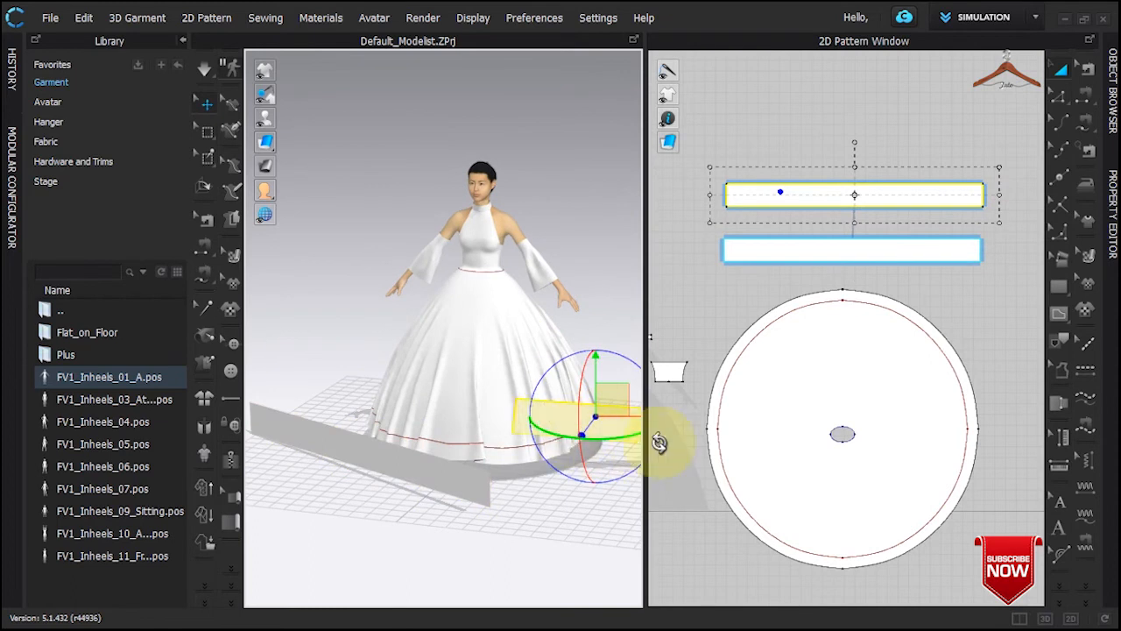
{"action": "left_click_drag", "start_coordinate": [644, 399], "coordinate": [613, 437]}
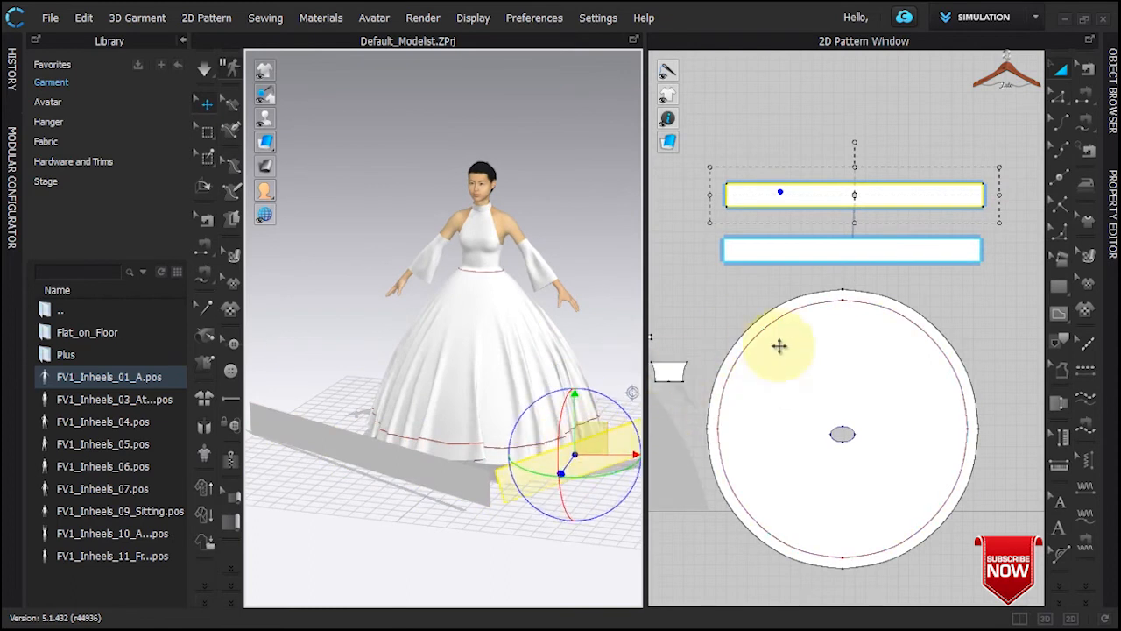
Segment-sew the lower strip's top edge to the lower-left quarter of the skirt's internal ring
{"action": "left_click", "coordinate": [1089, 103]}
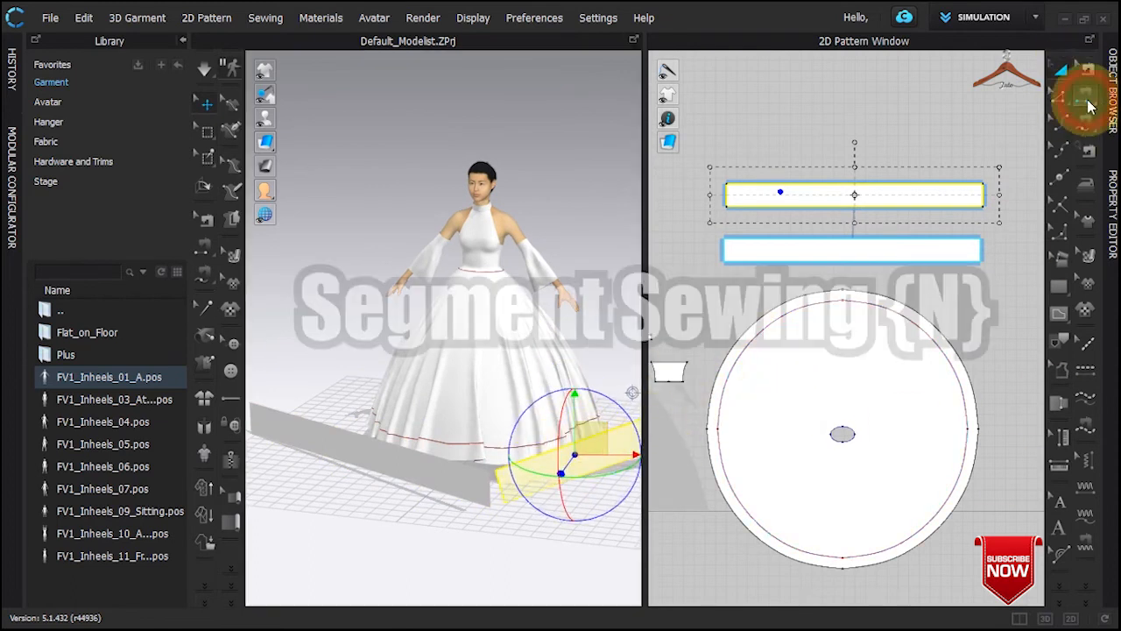
{"action": "left_click", "coordinate": [793, 239]}
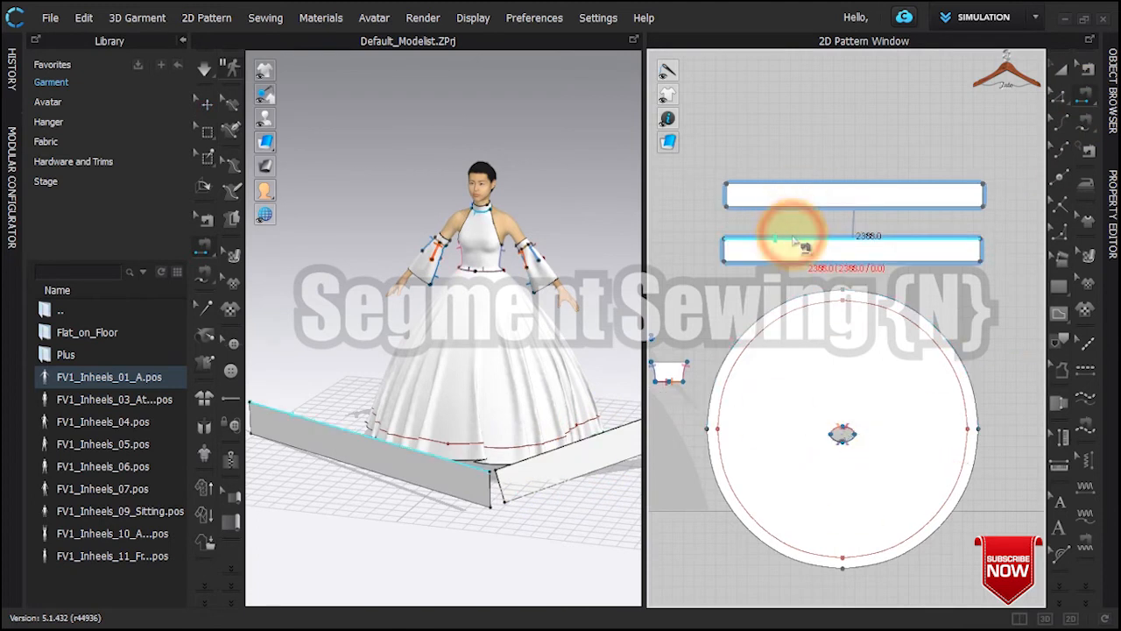
{"action": "left_click", "coordinate": [752, 506]}
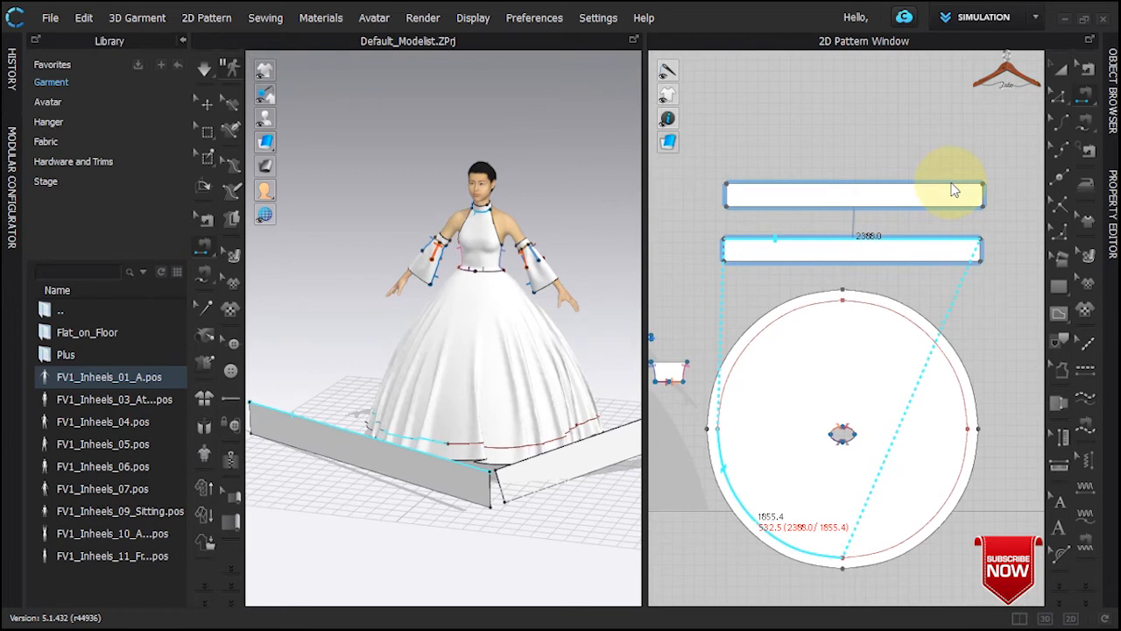
Sew the upper strip's top edge to the internal ring's lower-right quarter and its left end to the lower strip's right end
{"action": "left_click", "coordinate": [932, 251]}
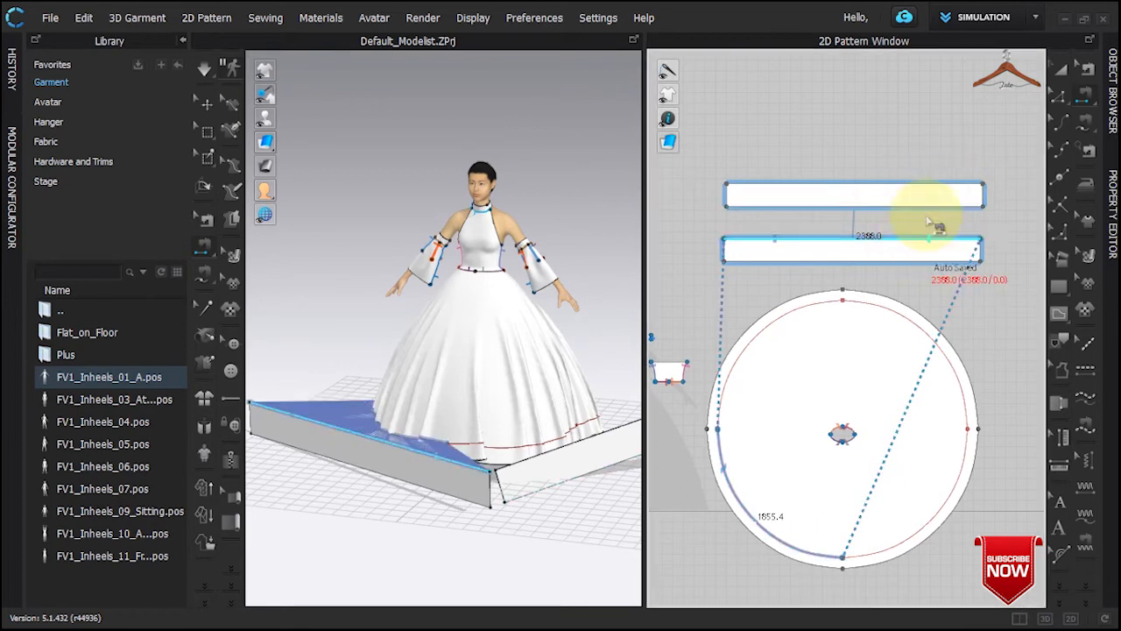
{"action": "left_click", "coordinate": [935, 188]}
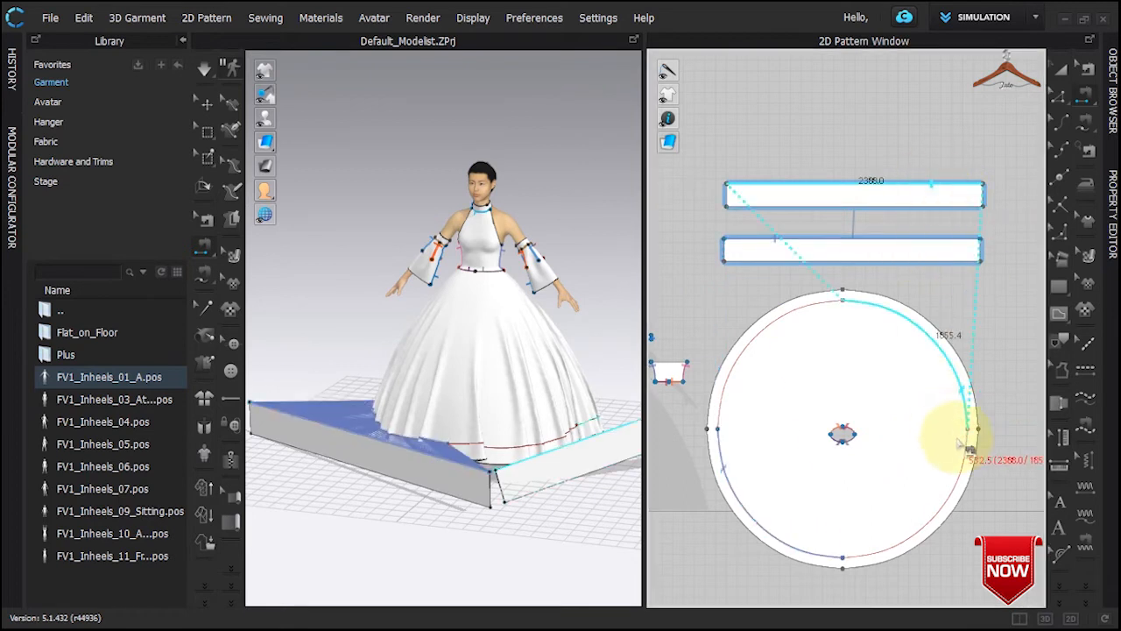
{"action": "left_click", "coordinate": [973, 465]}
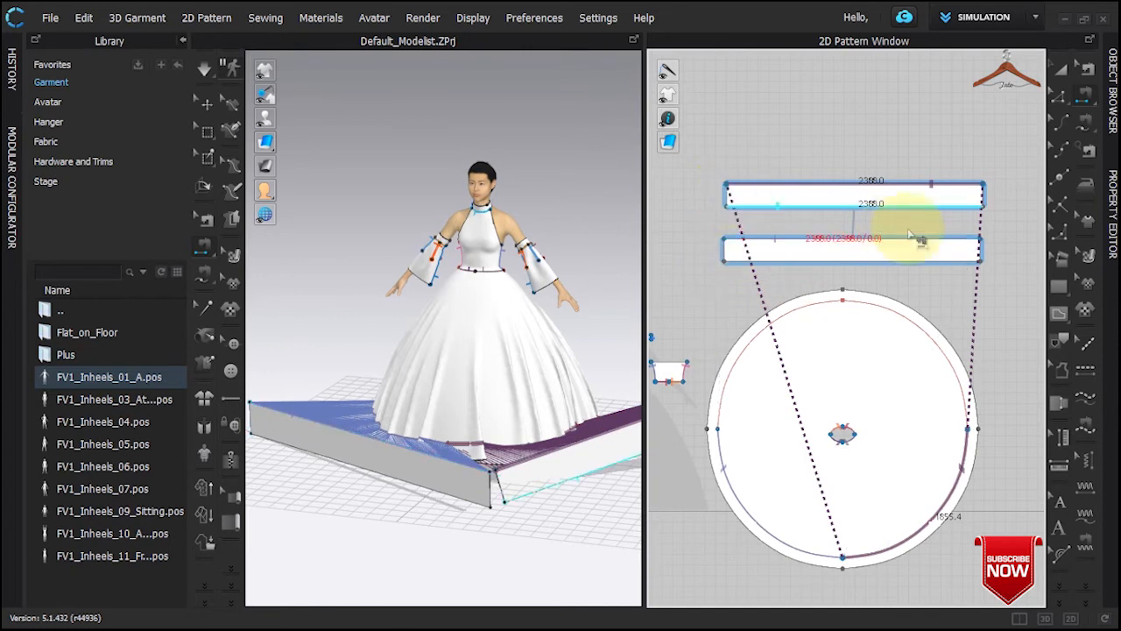
{"action": "left_click", "coordinate": [980, 248]}
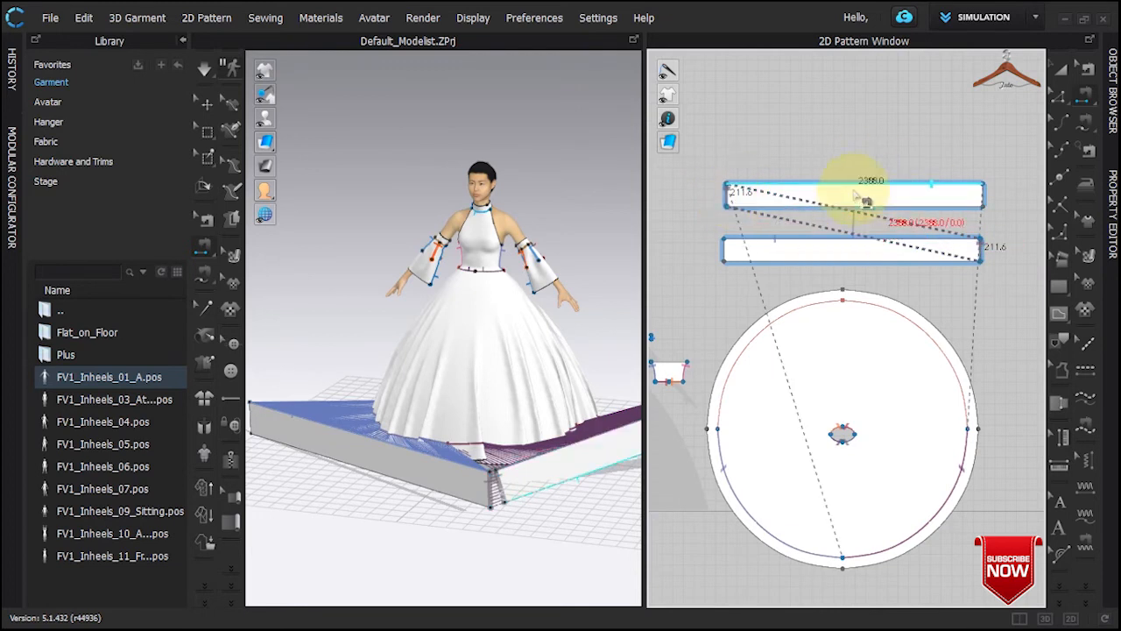
Simulate the garment to gather the sewn strips around the skirt's front hem
{"action": "left_click", "coordinate": [1061, 68]}
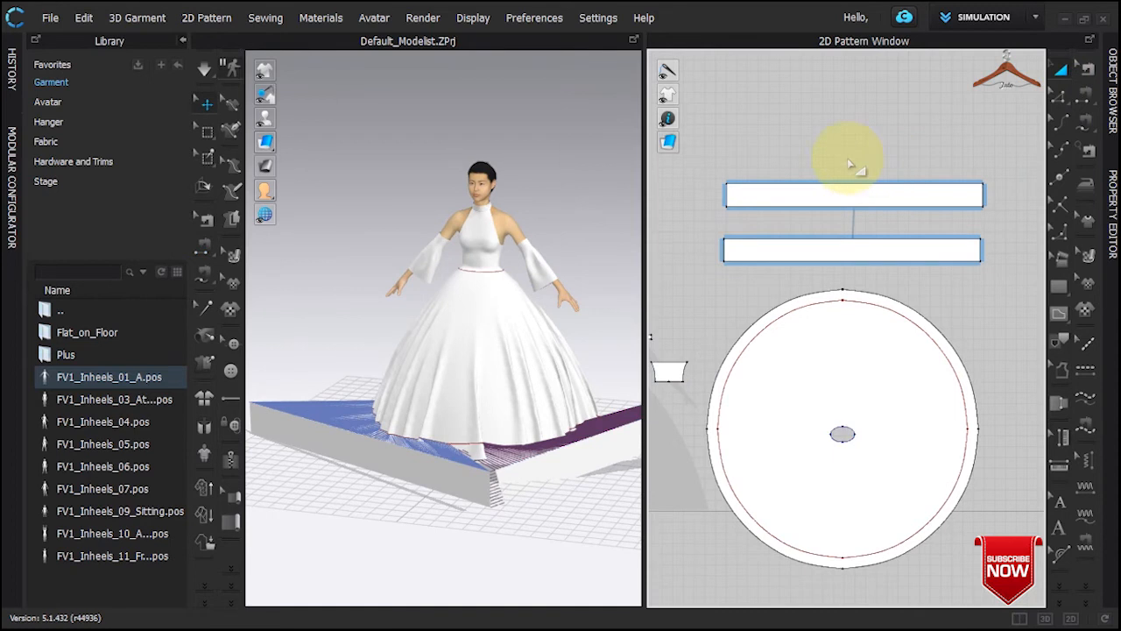
{"action": "left_click", "coordinate": [205, 69]}
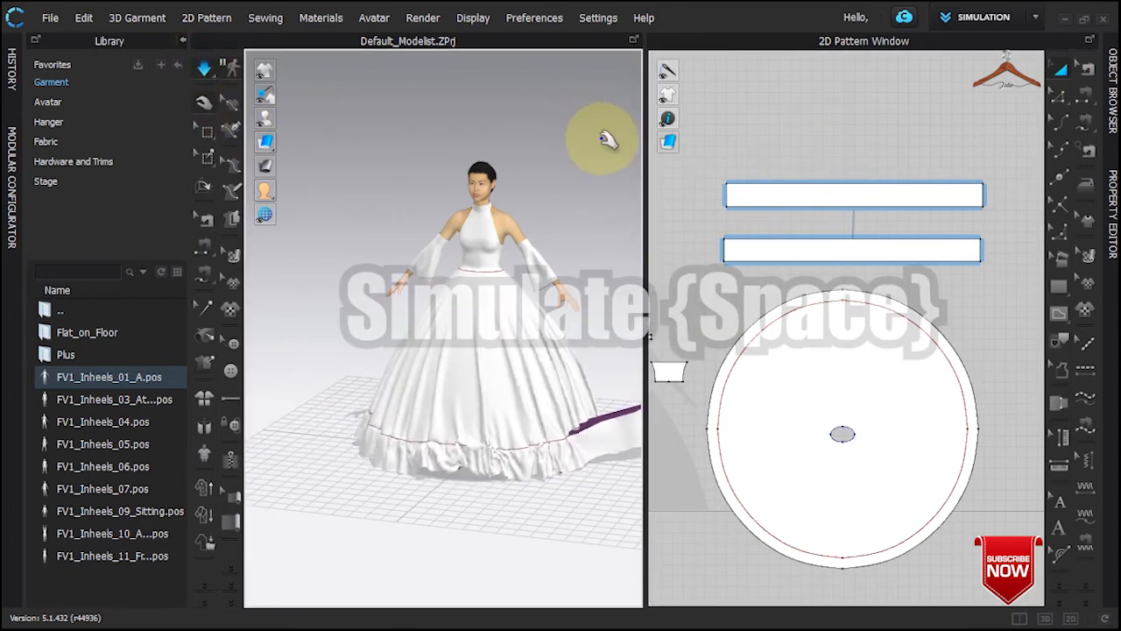
{"action": "key", "text": "8"}
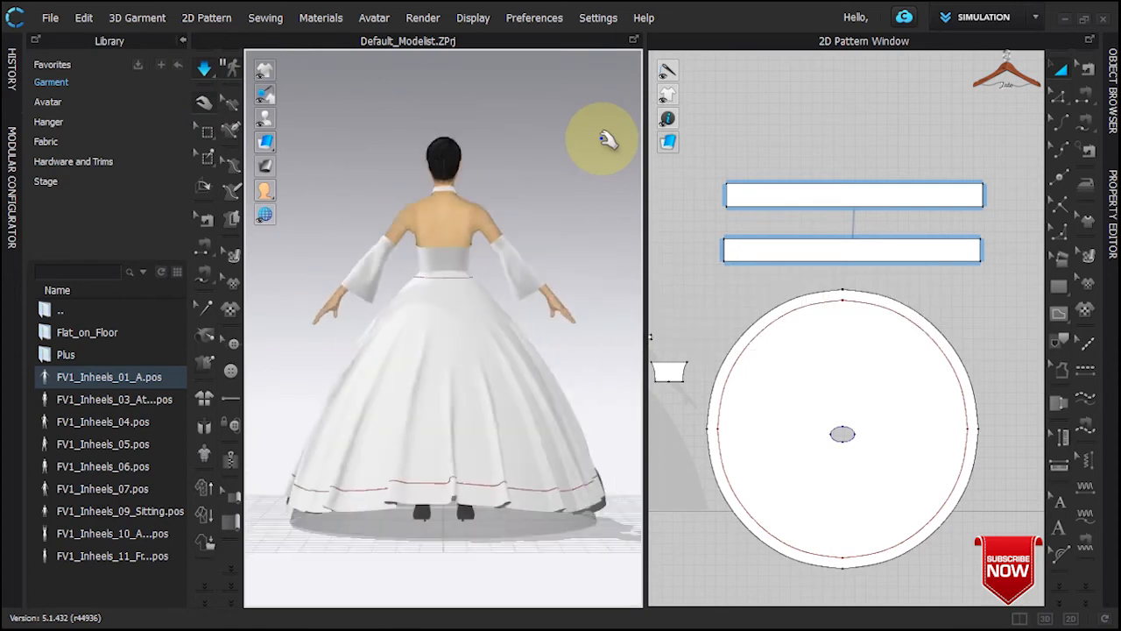
Copy both rectangular strips together and place the duplicates above the originals
{"action": "left_click", "coordinate": [751, 193]}
{"action": "left_click", "coordinate": [771, 245], "text": "shift"}
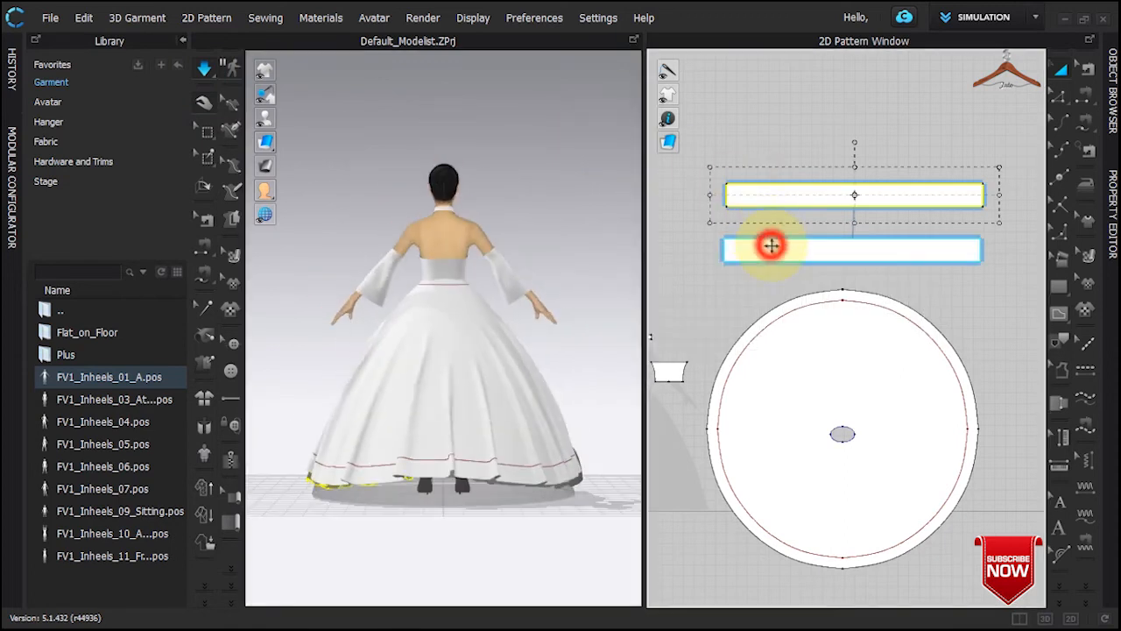
{"action": "right_click", "coordinate": [773, 243]}
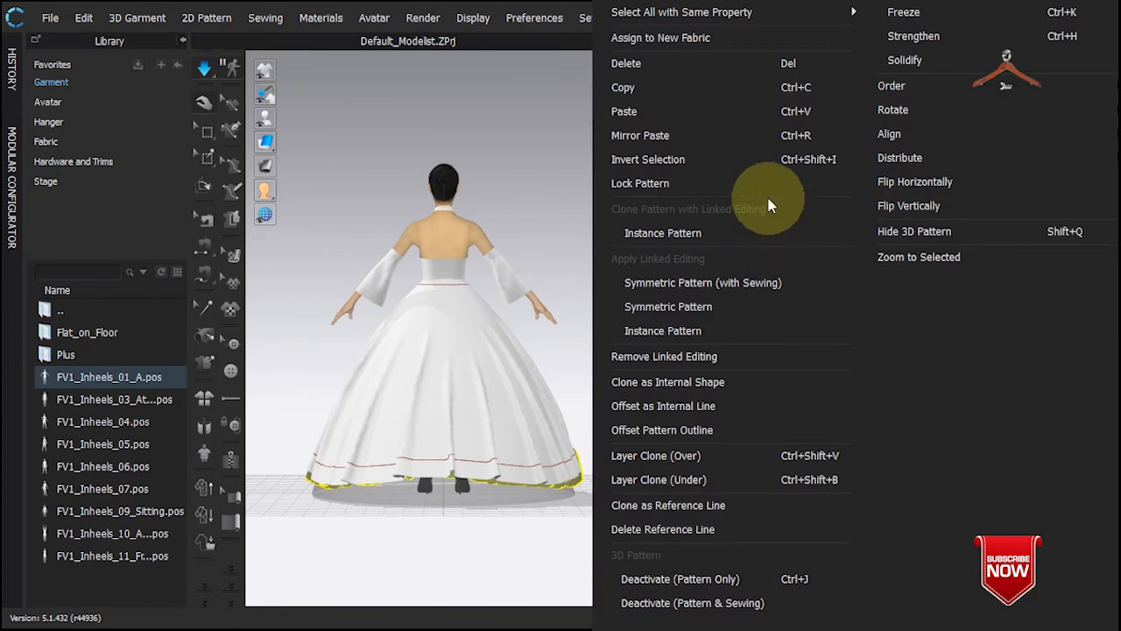
{"action": "left_click", "coordinate": [789, 283]}
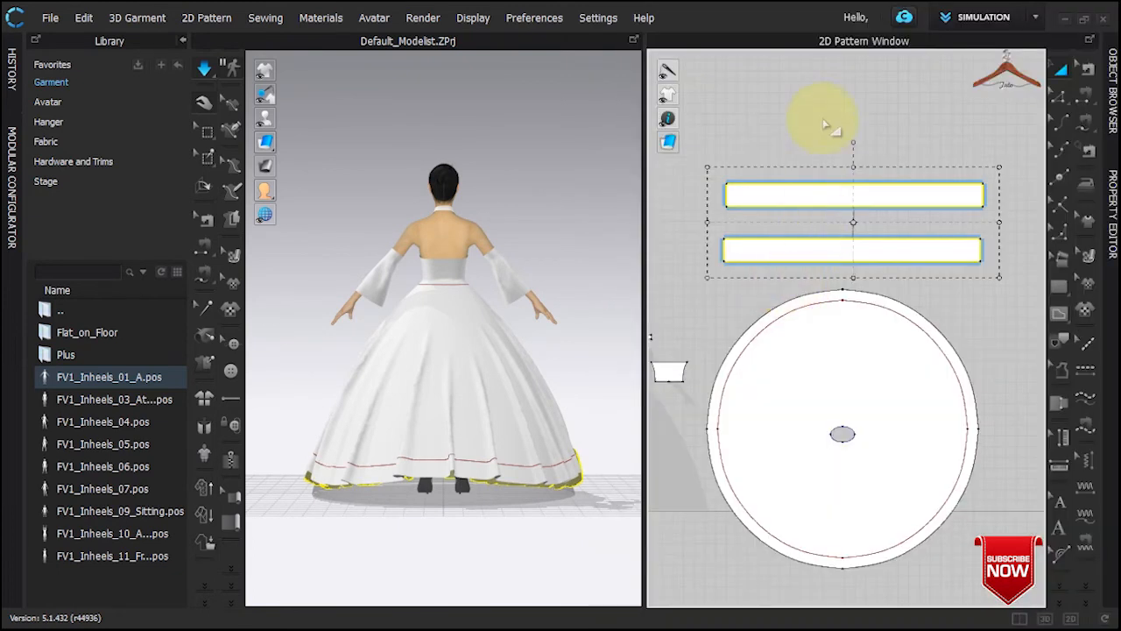
{"action": "left_click", "coordinate": [857, 127]}
Select both duplicated strips and move them in 3D from waist height down towards the back hem of the skirt
{"action": "right_click_drag", "start_coordinate": [370, 182], "coordinate": [554, 215]}
{"action": "left_click_drag", "start_coordinate": [321, 309], "coordinate": [325, 284]}
{"action": "left_click", "coordinate": [569, 289]}
{"action": "left_click", "coordinate": [339, 288]}
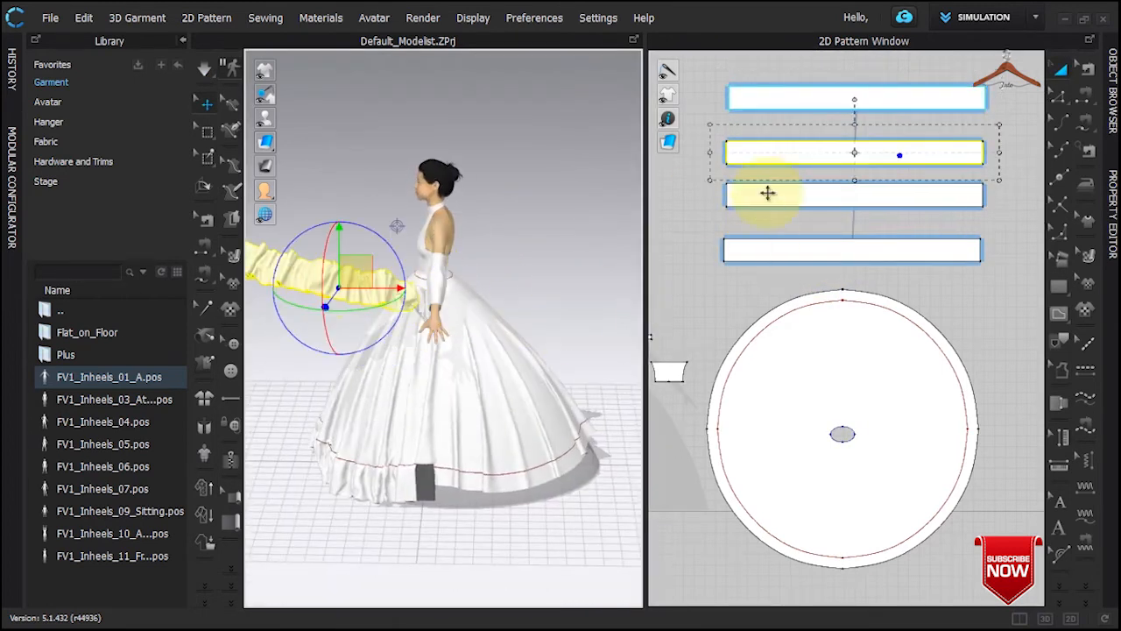
{"action": "left_click", "coordinate": [768, 100], "text": "shift"}
{"action": "mouse_move", "coordinate": [300, 243]}
{"action": "left_mouse_down"}
{"action": "mouse_move", "coordinate": [305, 268]}
{"action": "mouse_move", "coordinate": [309, 258]}
{"action": "left_mouse_up"}
{"action": "left_click_drag", "start_coordinate": [296, 302], "coordinate": [315, 306]}
{"action": "left_click_drag", "start_coordinate": [357, 275], "coordinate": [587, 459]}
Adjust the duplicated strips in 3D so they sit behind the skirt at hem level
{"action": "right_click_drag", "start_coordinate": [584, 342], "coordinate": [391, 268]}
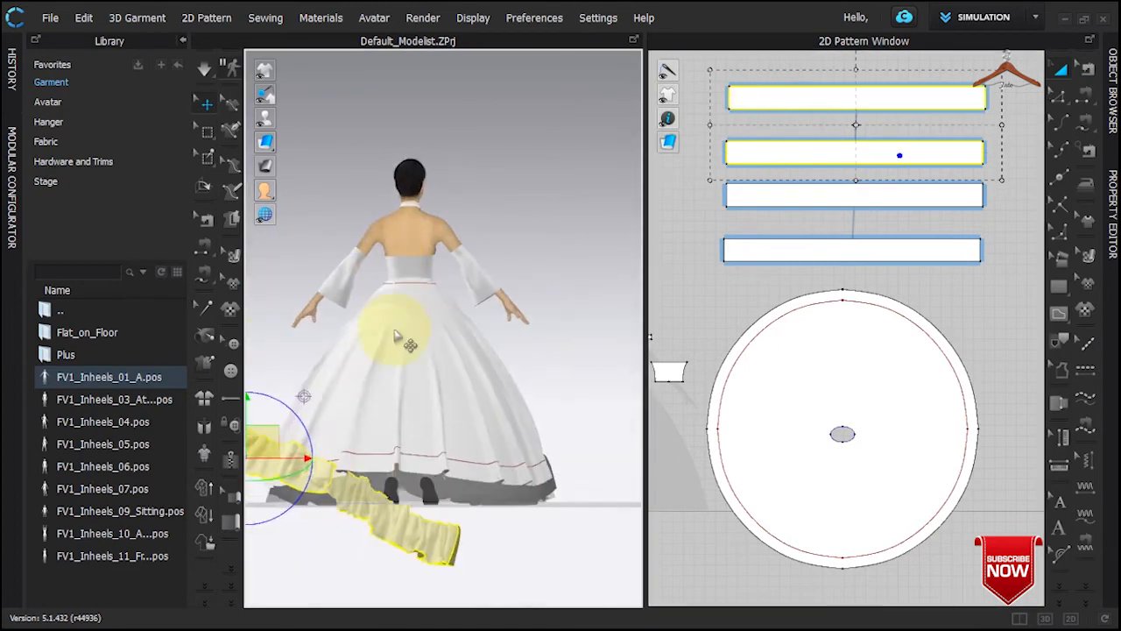
{"action": "left_click_drag", "start_coordinate": [312, 438], "coordinate": [307, 412]}
{"action": "right_click_drag", "start_coordinate": [339, 188], "coordinate": [504, 237]}
{"action": "left_click_drag", "start_coordinate": [275, 447], "coordinate": [310, 408]}
{"action": "key", "text": "4"}
{"action": "left_click", "coordinate": [553, 274]}
{"action": "left_click", "coordinate": [316, 429]}
Segment-sew the topmost duplicated strip's top edge to the upper-left quarter of the skirt's internal ring
{"action": "left_click", "coordinate": [1089, 97]}
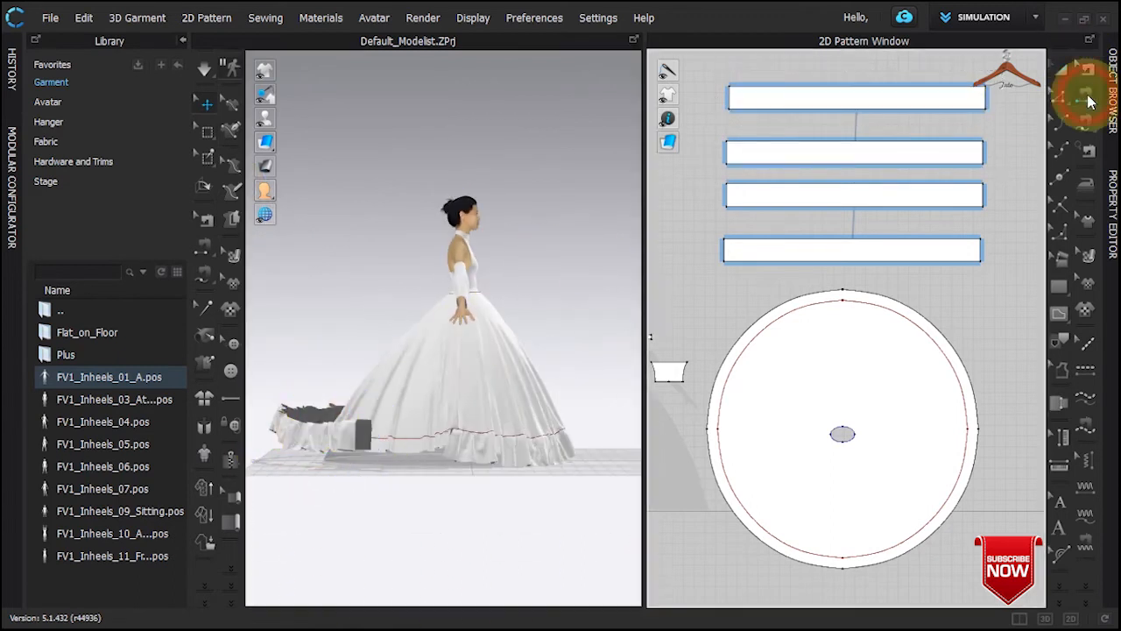
{"action": "left_click", "coordinate": [909, 85]}
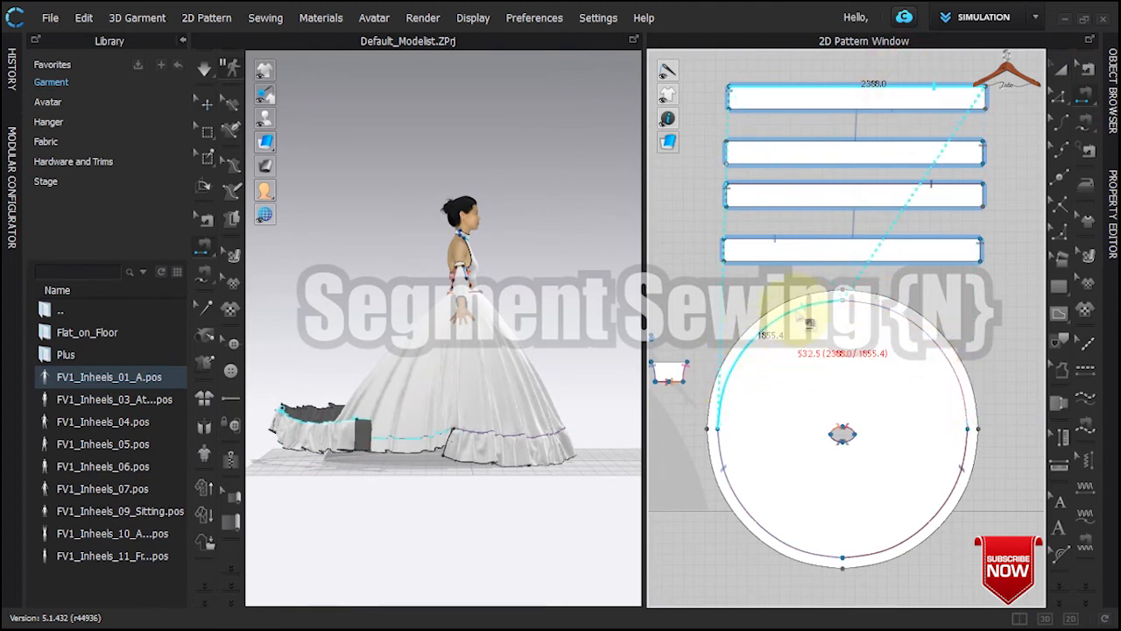
{"action": "left_click", "coordinate": [802, 310]}
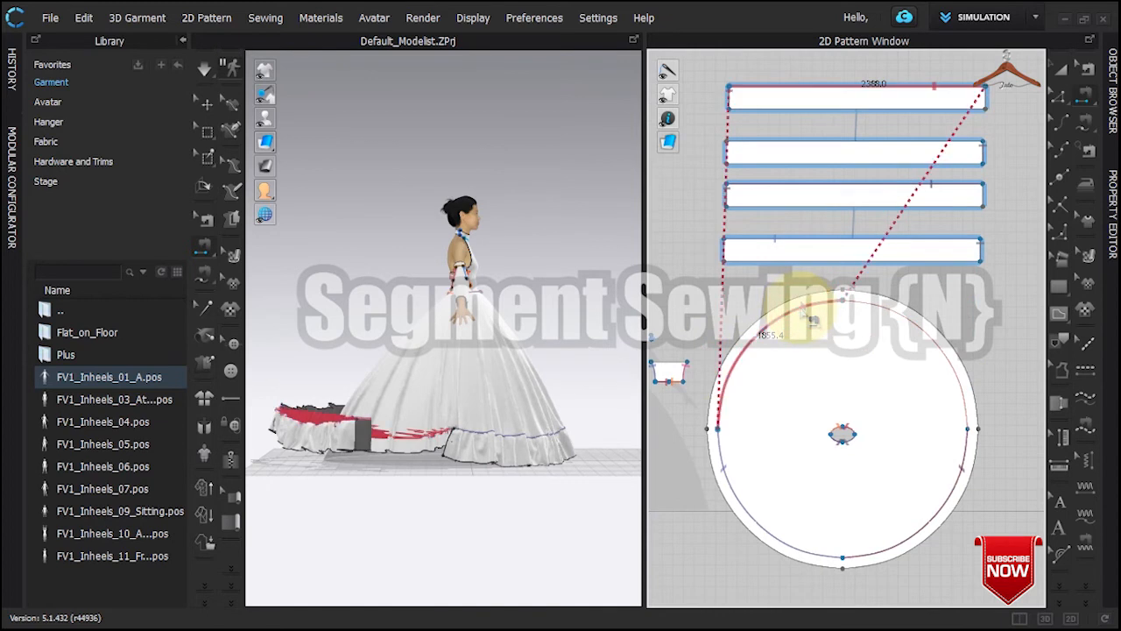
Segment-sew the second strip's top edge to the ring's upper-right quarter and join the topmost strip's right end to the lowest strip's left end
{"action": "left_click", "coordinate": [791, 140]}
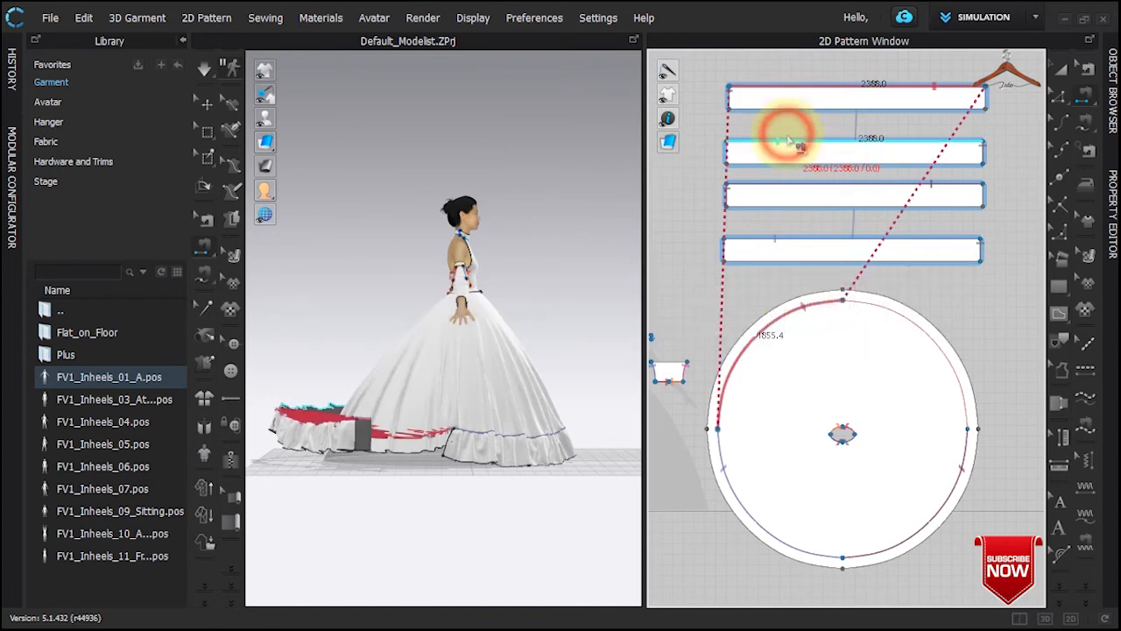
{"action": "left_click", "coordinate": [886, 319]}
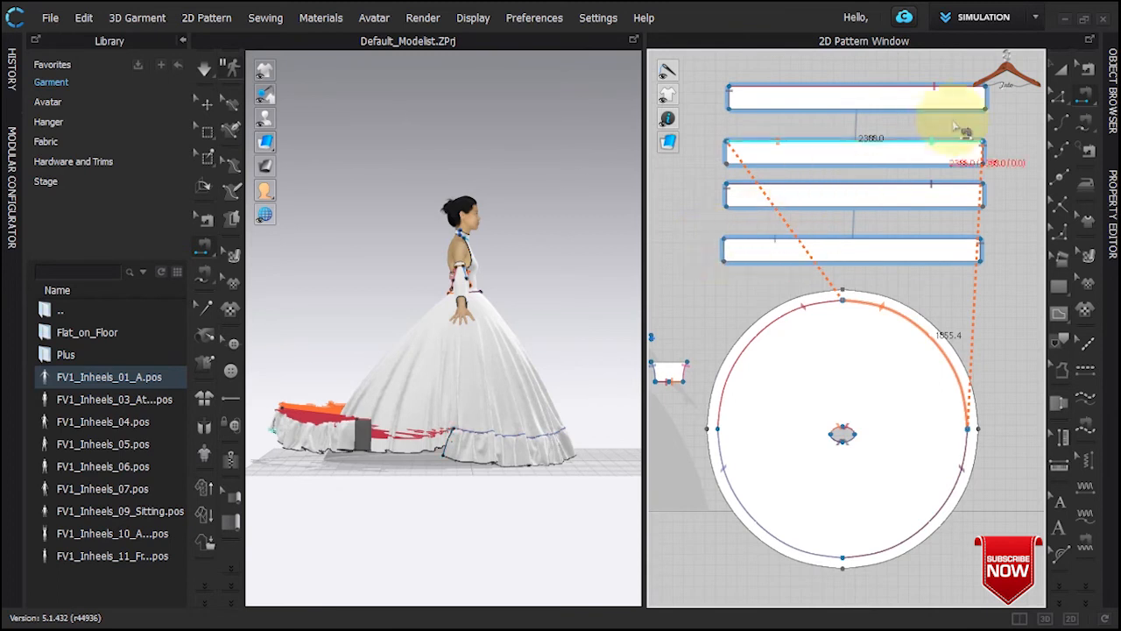
{"action": "left_click", "coordinate": [986, 98]}
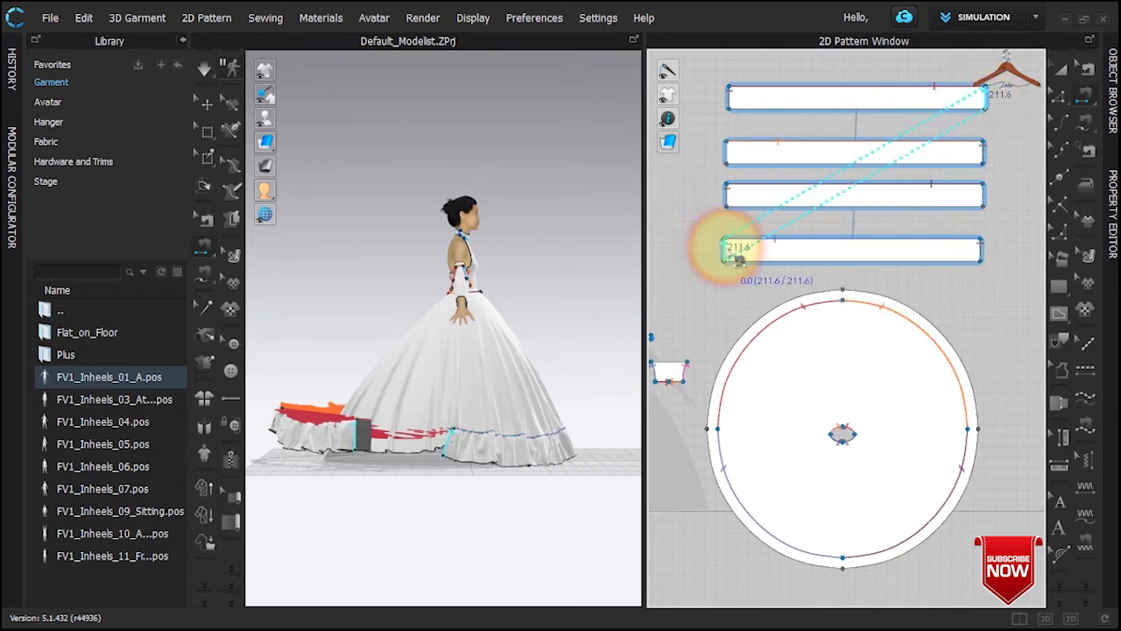
{"action": "left_click", "coordinate": [737, 251]}
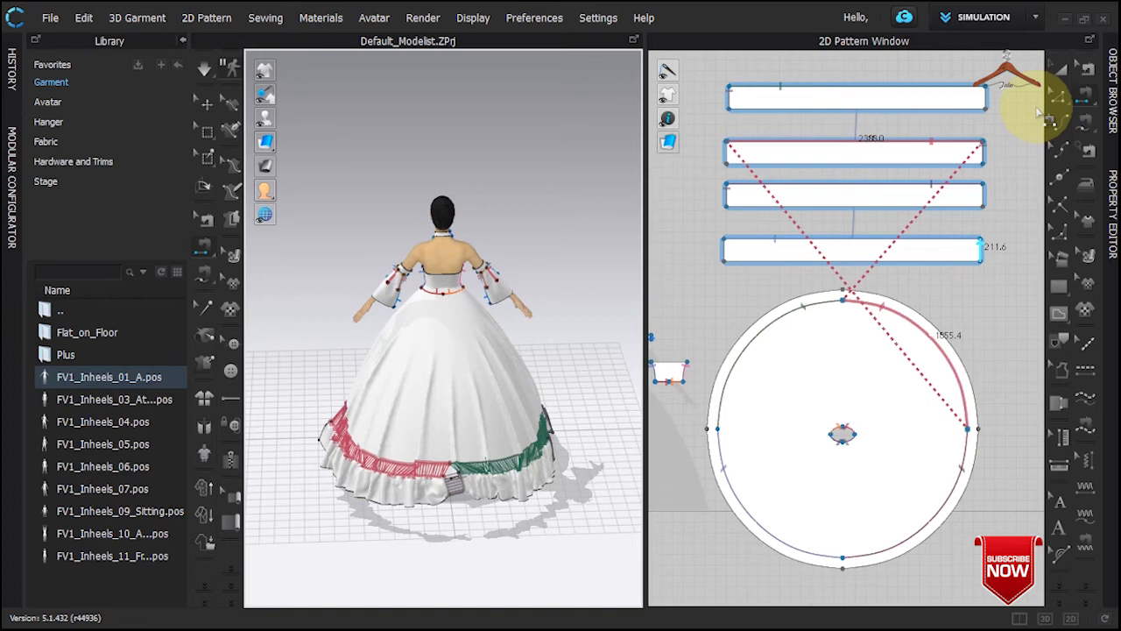
Simulate the garment so the newly sewn strips gather around the back hem, and check the draped gown from the side and front
{"action": "key", "text": "space"}
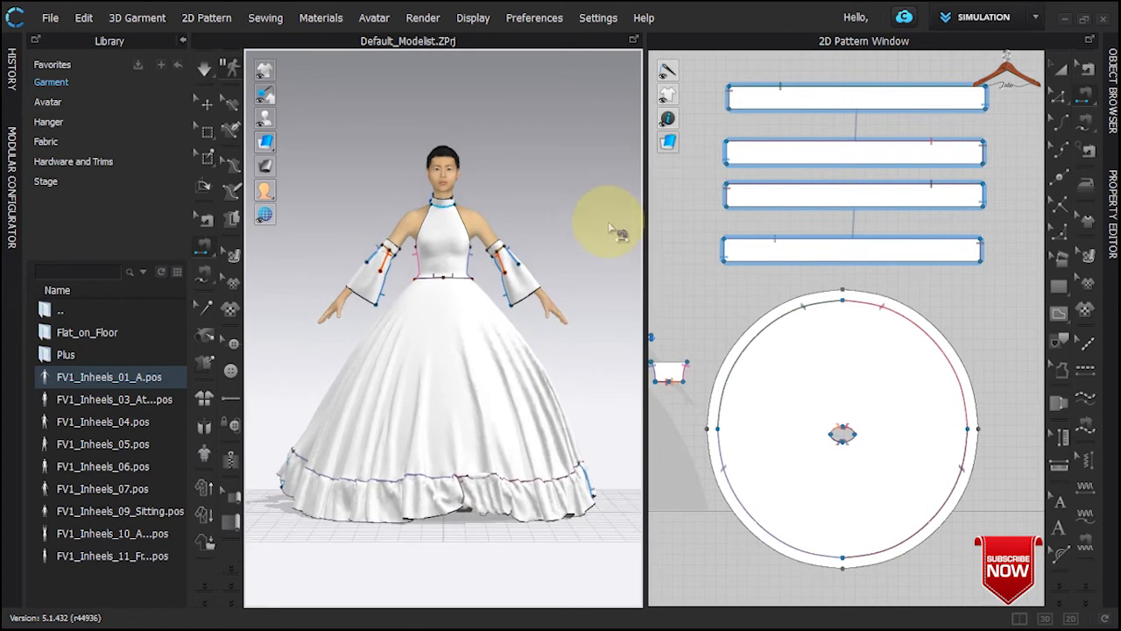
{"action": "key", "text": "a"}
{"action": "left_click", "coordinate": [708, 270]}
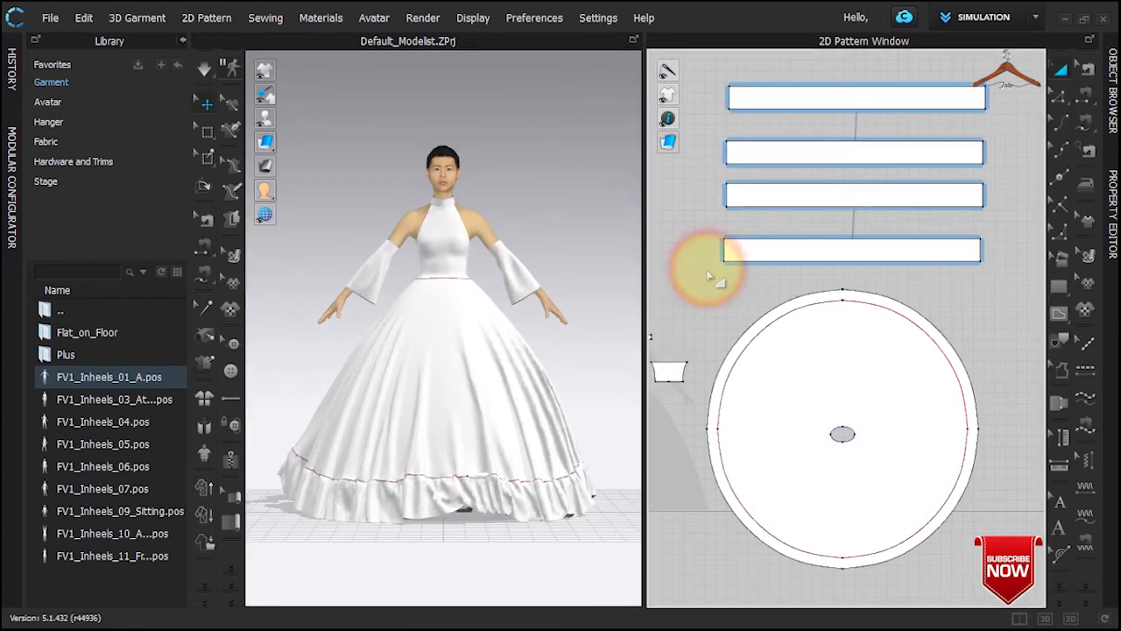
{"action": "right_click_drag", "start_coordinate": [551, 216], "coordinate": [727, 242]}
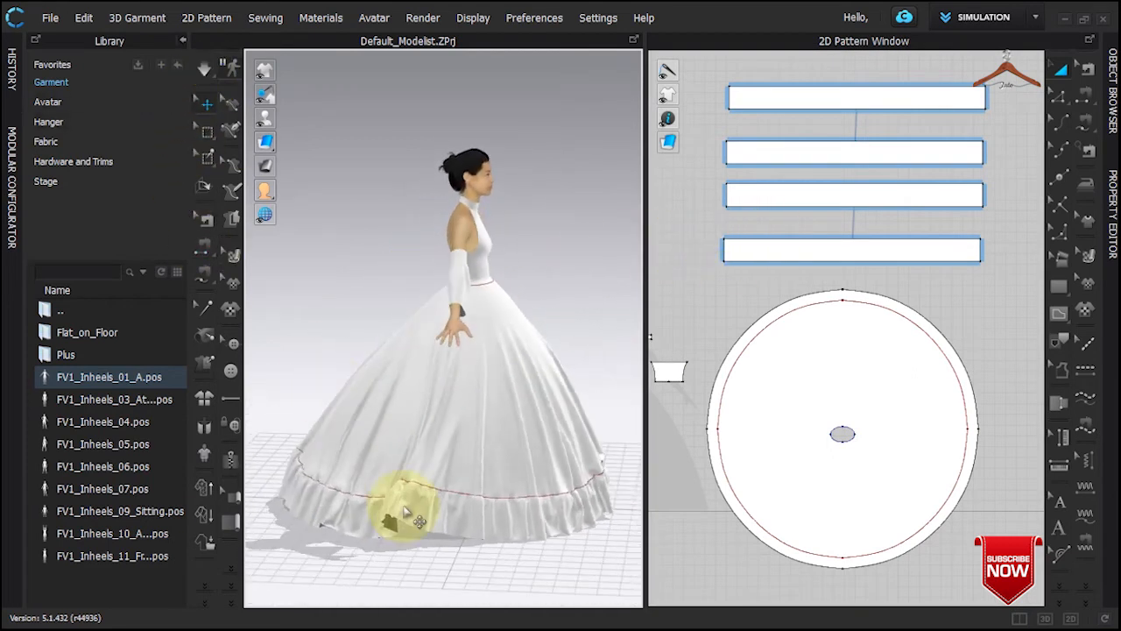
{"action": "right_click_drag", "start_coordinate": [592, 255], "coordinate": [295, 251]}
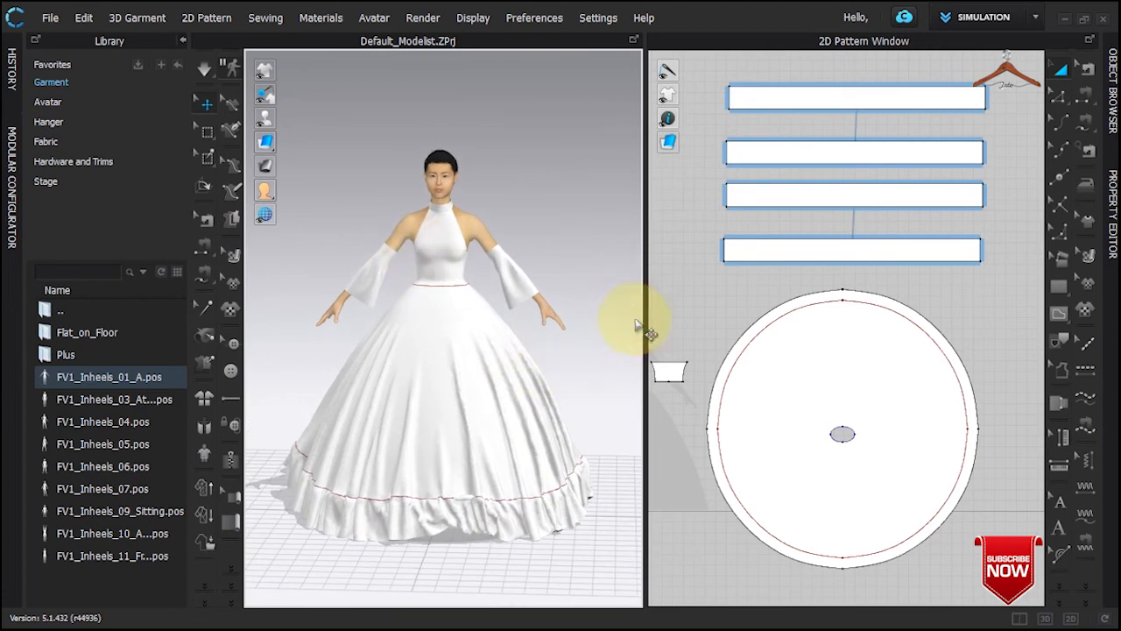
{"action": "left_click", "coordinate": [848, 440]}
{"action": "left_click", "coordinate": [888, 459]}
{"action": "left_click", "coordinate": [847, 439]}
{"action": "left_click", "coordinate": [841, 432]}
{"action": "left_click", "coordinate": [840, 440]}
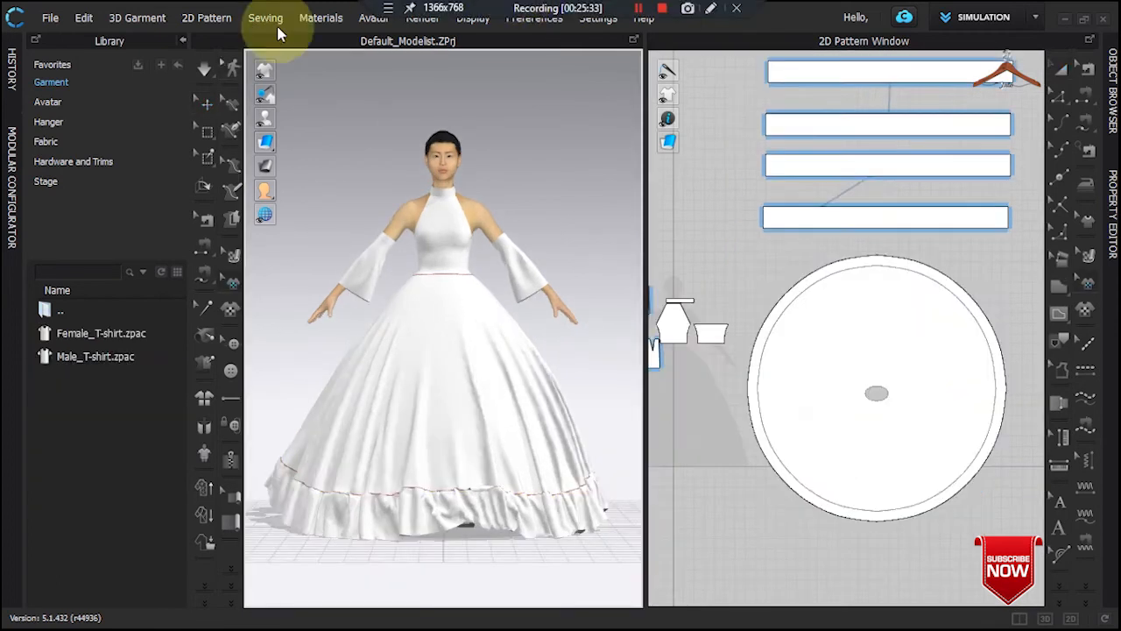
Add the red floral lace image as a 78.7 × 79.7 mm graphic near the side edge of the front bodice piece
{"action": "scroll", "coordinate": [780, 379], "scroll_direction": "down", "scroll_amount": 2}
{"action": "scroll", "coordinate": [692, 337], "scroll_direction": "up", "scroll_amount": 3}
{"action": "left_click", "coordinate": [231, 309]}
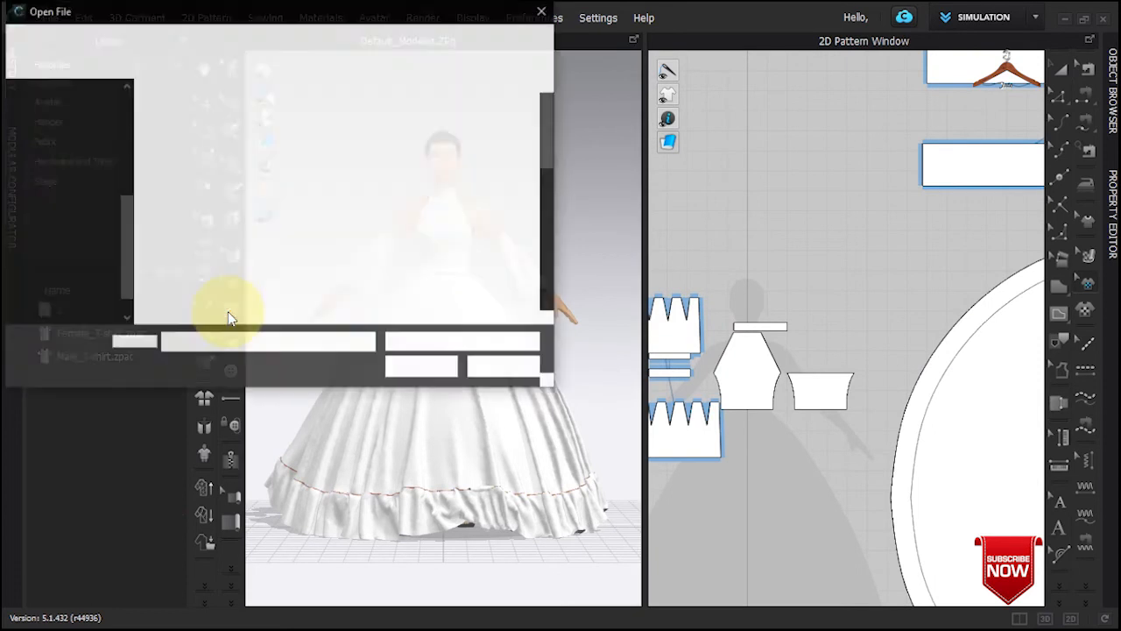
{"action": "double_click", "coordinate": [467, 195]}
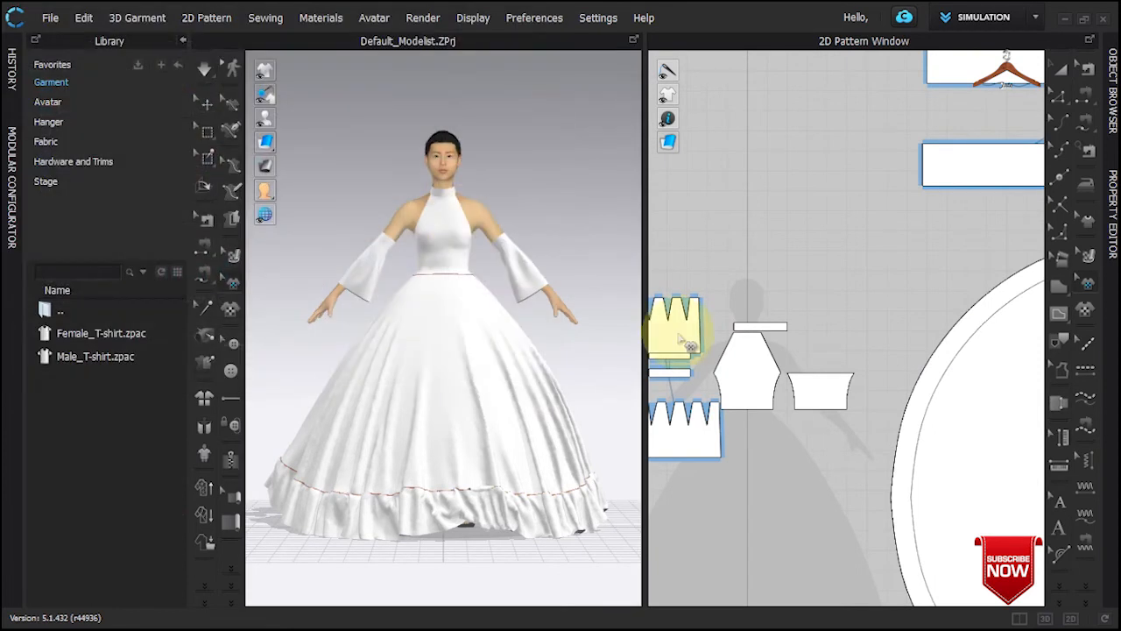
{"action": "left_click", "coordinate": [727, 359]}
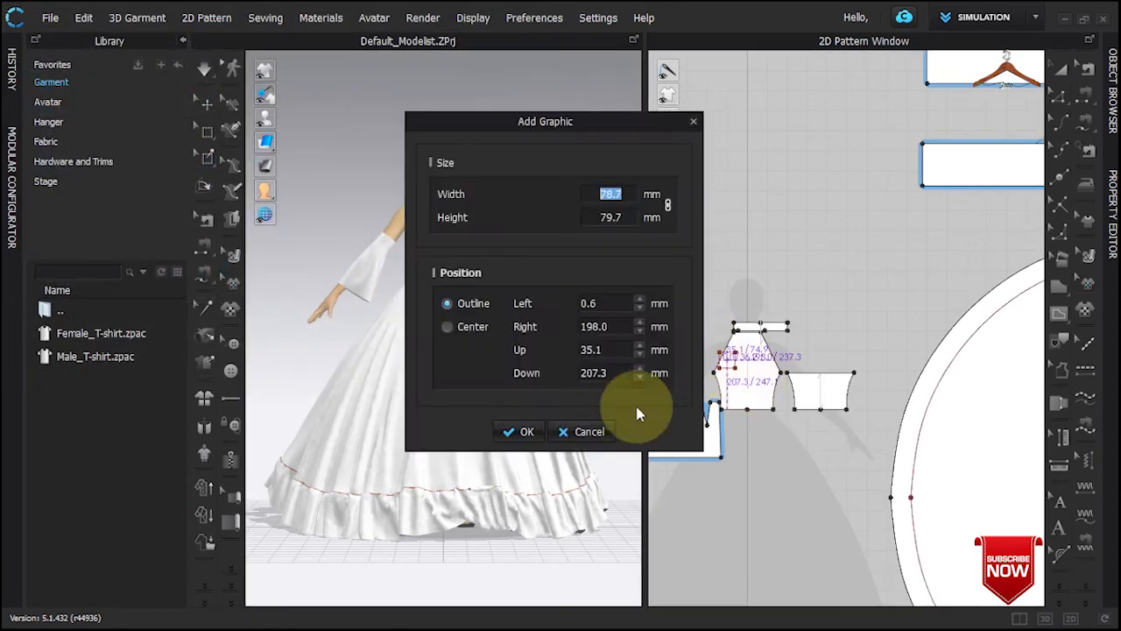
{"action": "left_click", "coordinate": [514, 426]}
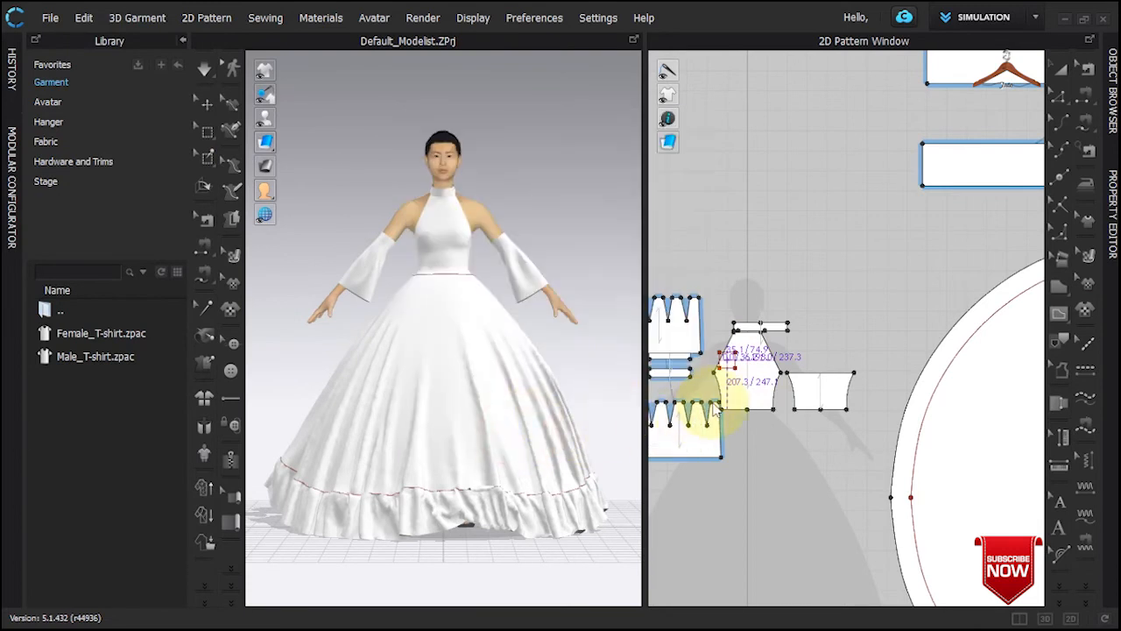
Enlarge the lace graphic over the front bodice piece and shift it slightly sideways to cover the piece's full width
{"action": "scroll", "coordinate": [728, 377], "scroll_direction": "up", "scroll_amount": 3}
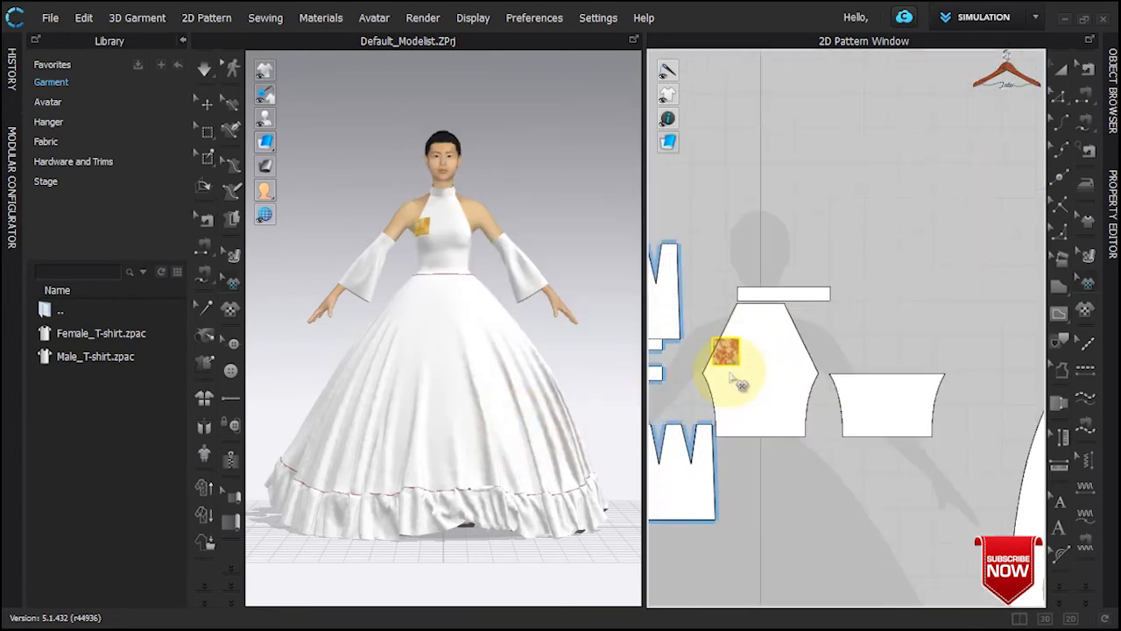
{"action": "left_click", "coordinate": [728, 355]}
{"action": "left_click_drag", "start_coordinate": [766, 388], "coordinate": [817, 457]}
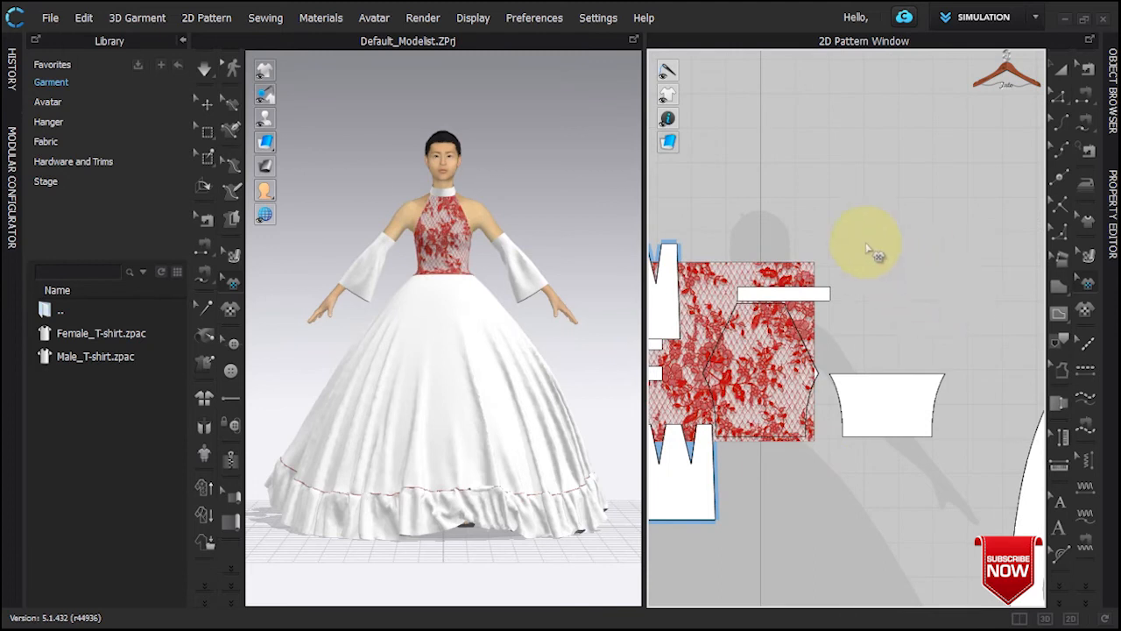
{"action": "left_click", "coordinate": [767, 359]}
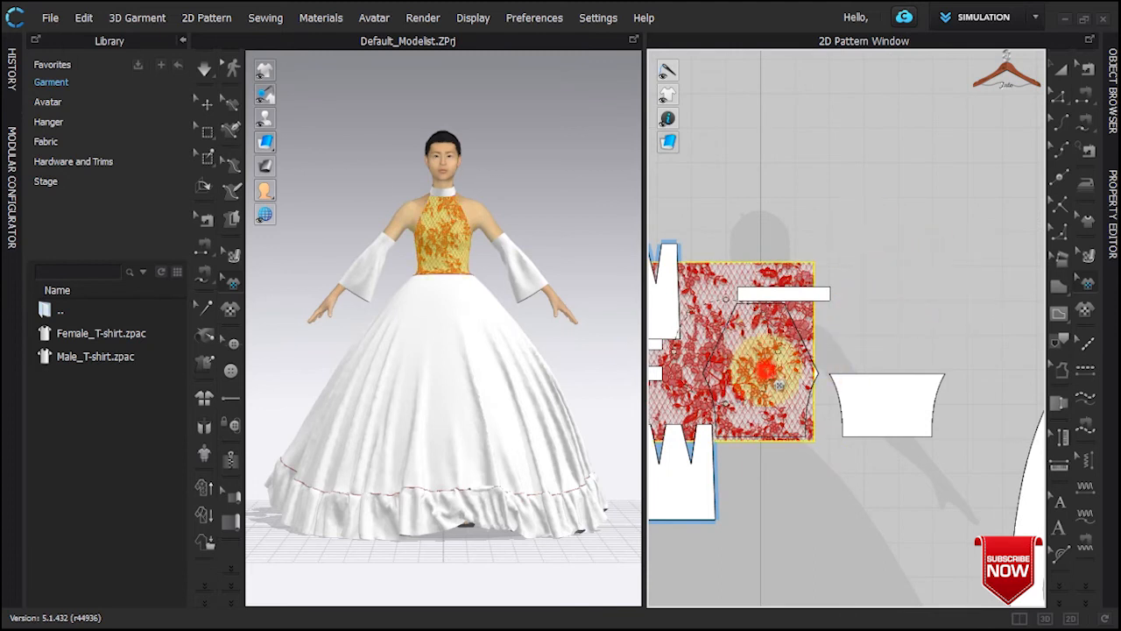
{"action": "left_click_drag", "start_coordinate": [769, 373], "coordinate": [780, 374]}
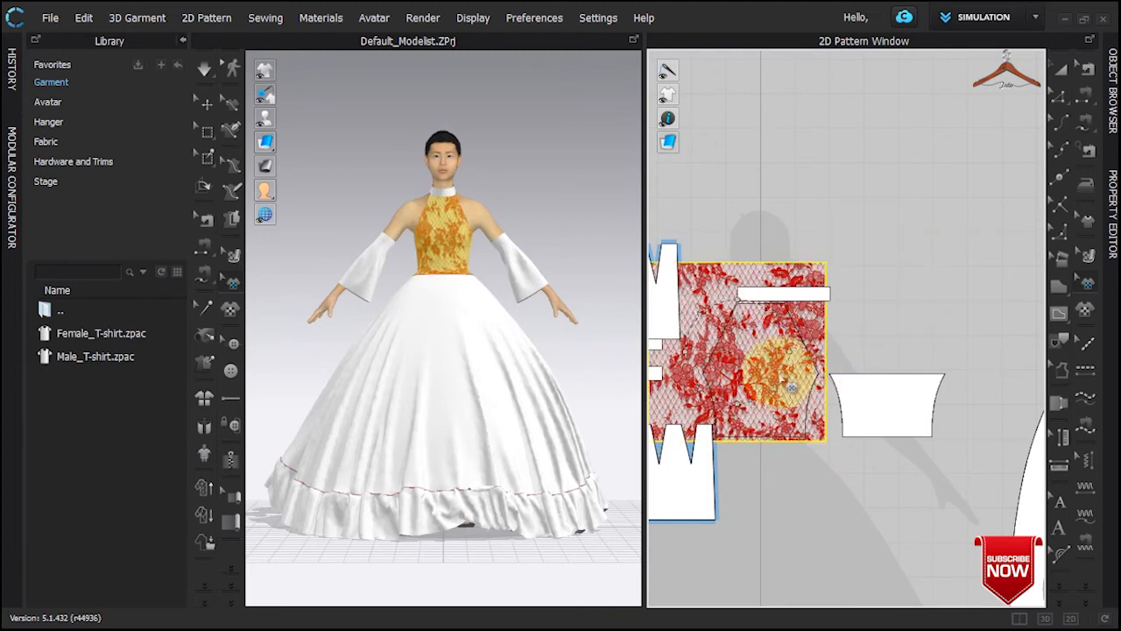
{"action": "left_click", "coordinate": [895, 333]}
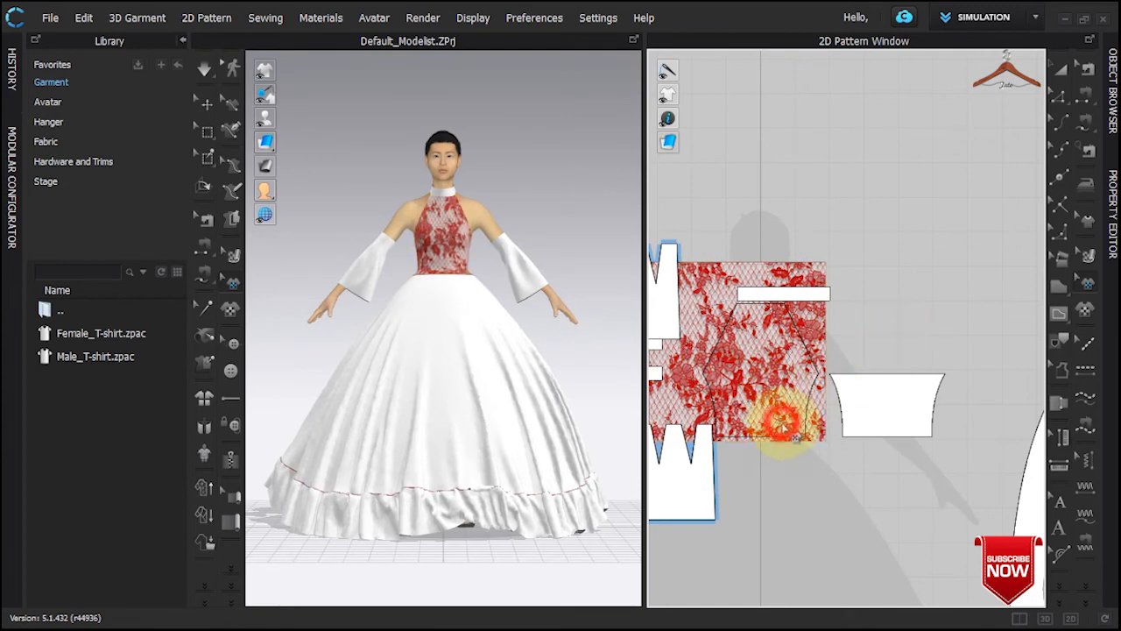
Scale the lace graphic up further so it extends well beyond the bodice outline on every side
{"action": "left_click", "coordinate": [771, 383]}
{"action": "left_click", "coordinate": [772, 386]}
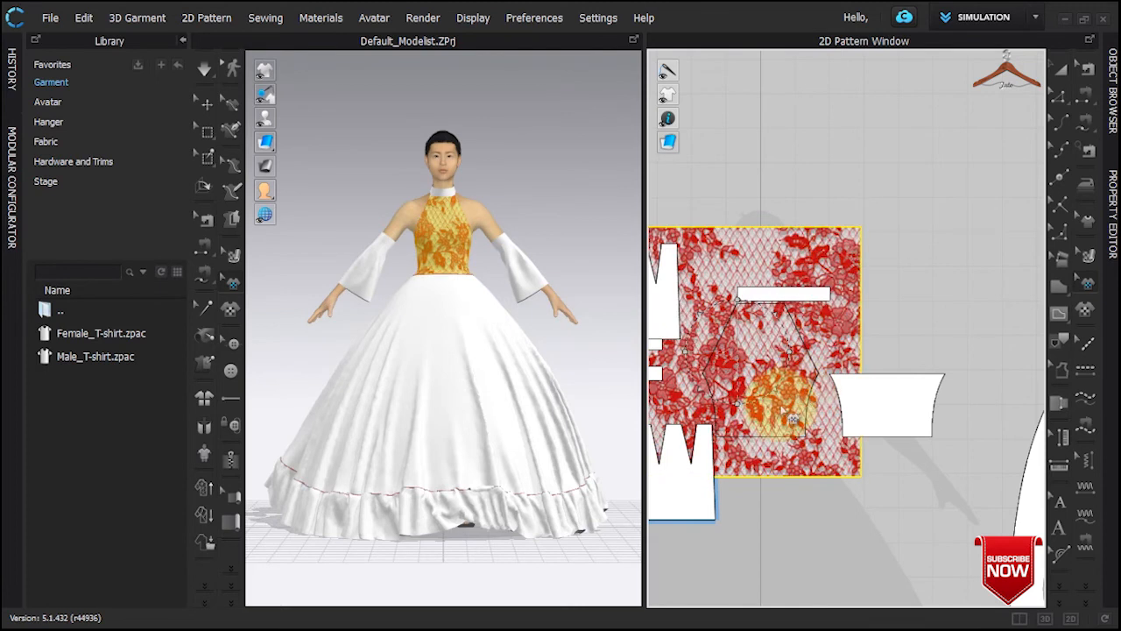
{"action": "left_click", "coordinate": [908, 267]}
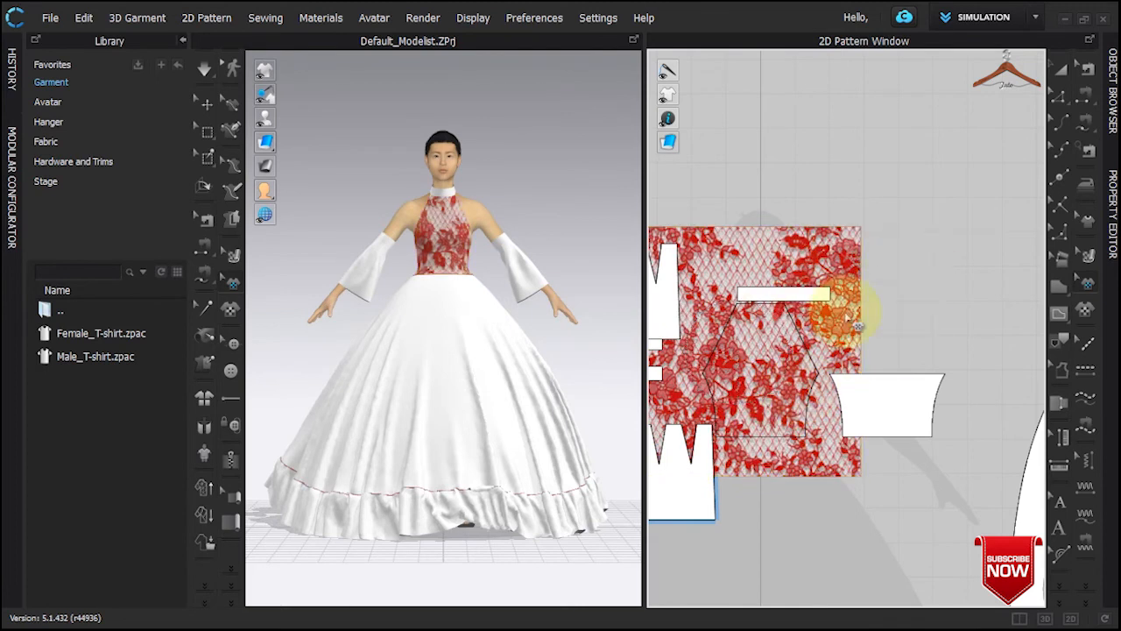
Select the narrow collar piece and bring up the fabric list together with the piece's properties
{"action": "left_click", "coordinate": [789, 294]}
{"action": "left_click", "coordinate": [1111, 97]}
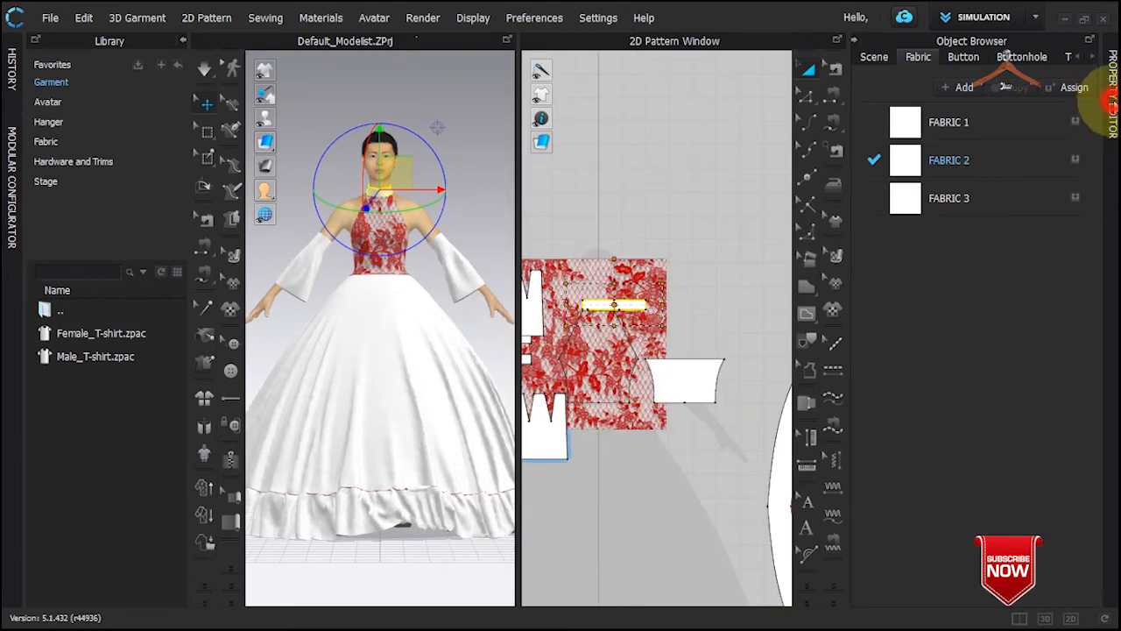
{"action": "left_click", "coordinate": [1111, 100]}
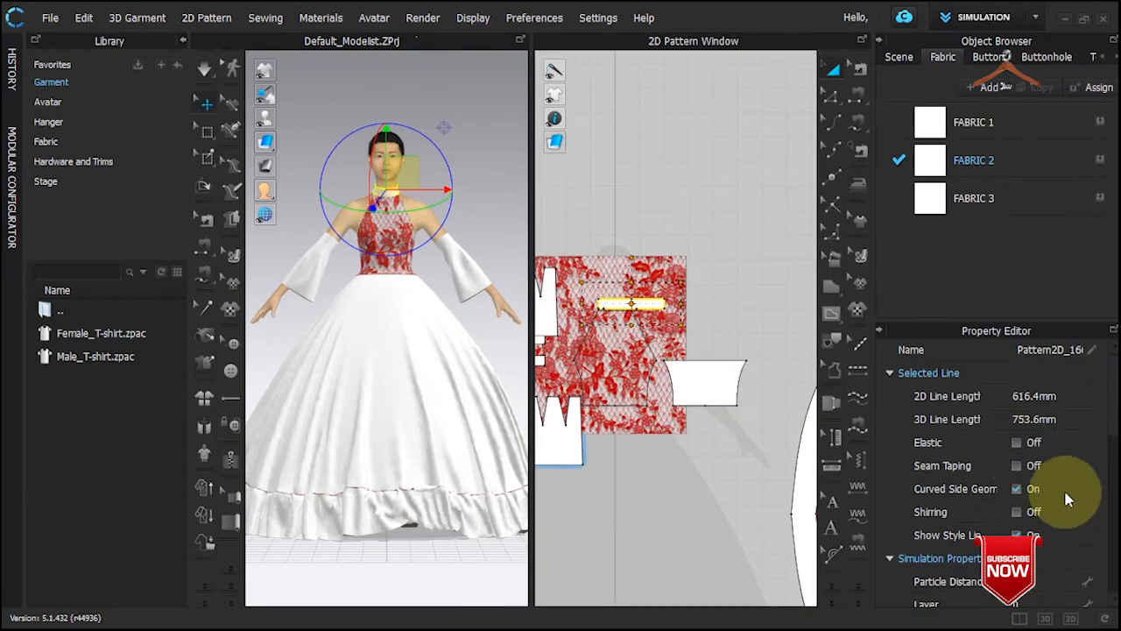
{"action": "scroll", "coordinate": [1074, 487], "scroll_direction": "down", "scroll_amount": 5}
{"action": "scroll", "coordinate": [1073, 482], "scroll_direction": "up", "scroll_amount": 6}
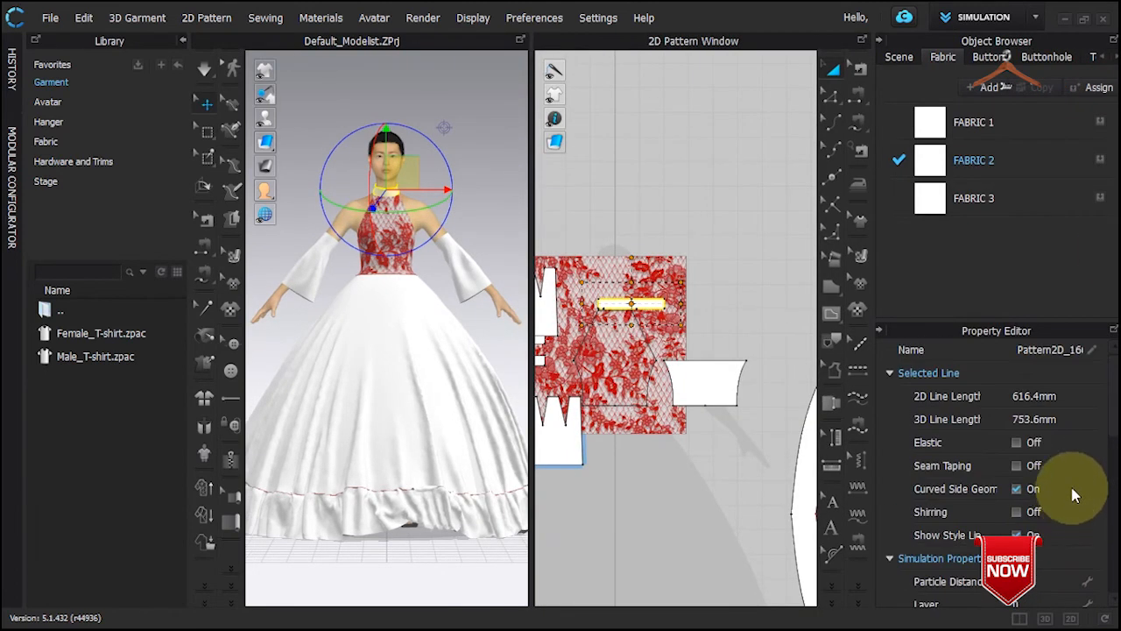
Try recolouring FABRIC 2 with the red C91421 sampled from the lace graphic, and undo the colour change
{"action": "left_click", "coordinate": [1031, 160]}
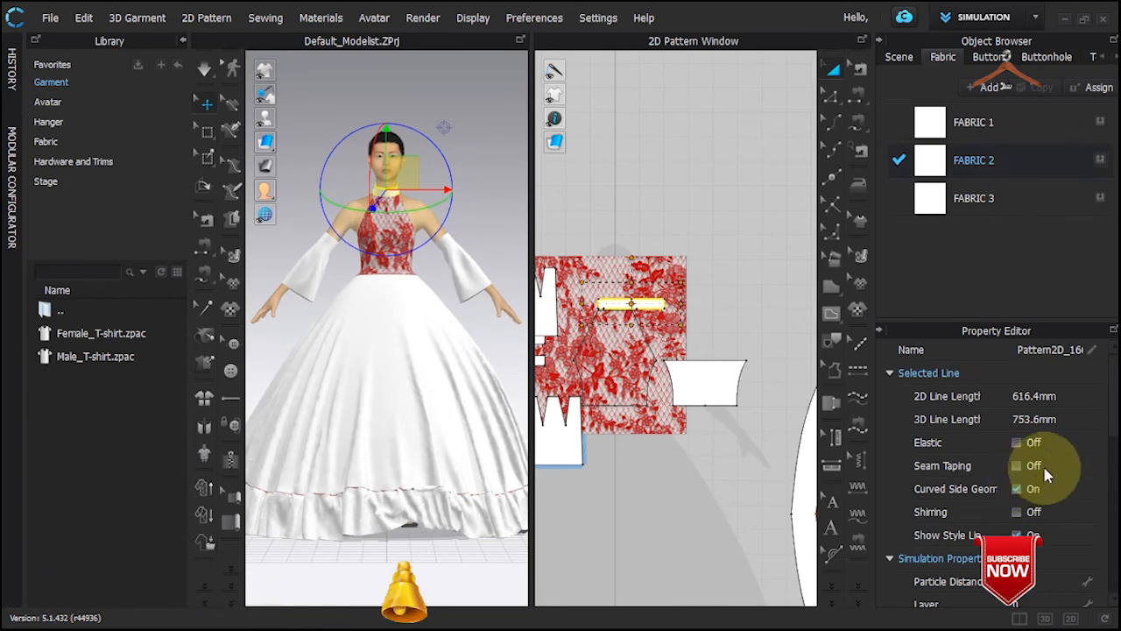
{"action": "scroll", "coordinate": [1069, 464], "scroll_direction": "down", "scroll_amount": 1}
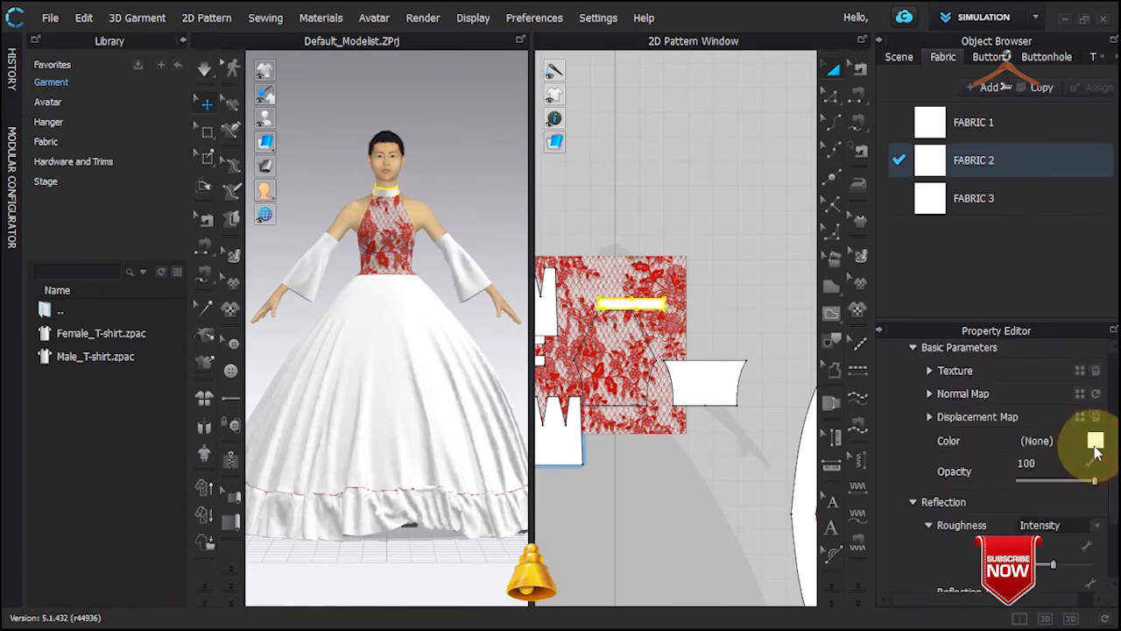
{"action": "left_click", "coordinate": [1096, 442]}
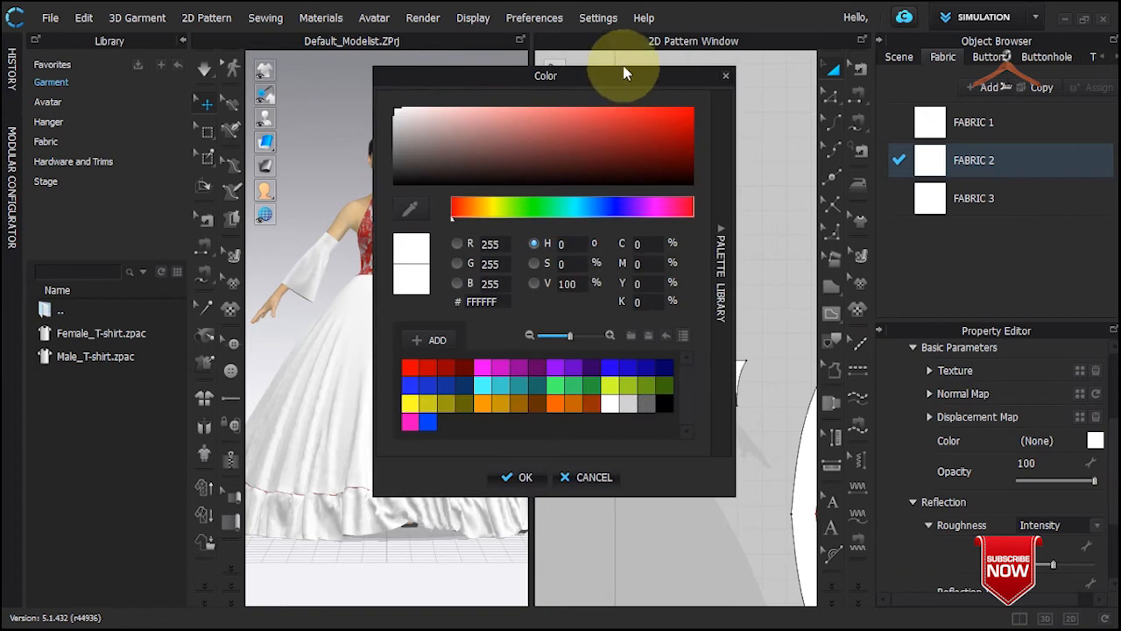
{"action": "left_click_drag", "start_coordinate": [624, 75], "coordinate": [465, 98]}
{"action": "left_click", "coordinate": [251, 233]}
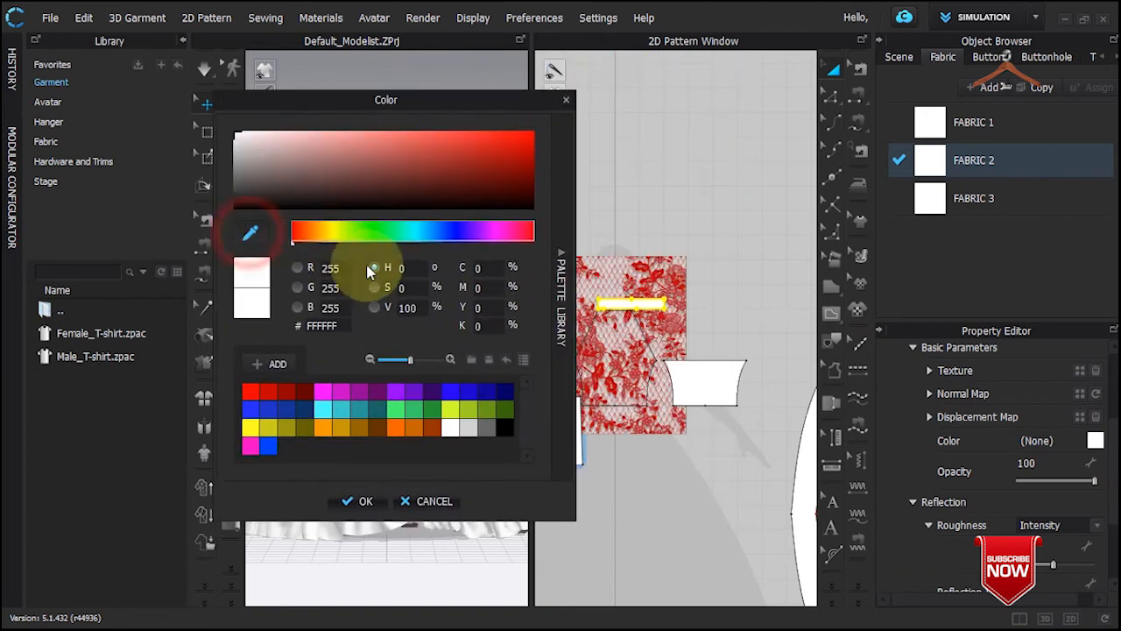
{"action": "left_click", "coordinate": [658, 275]}
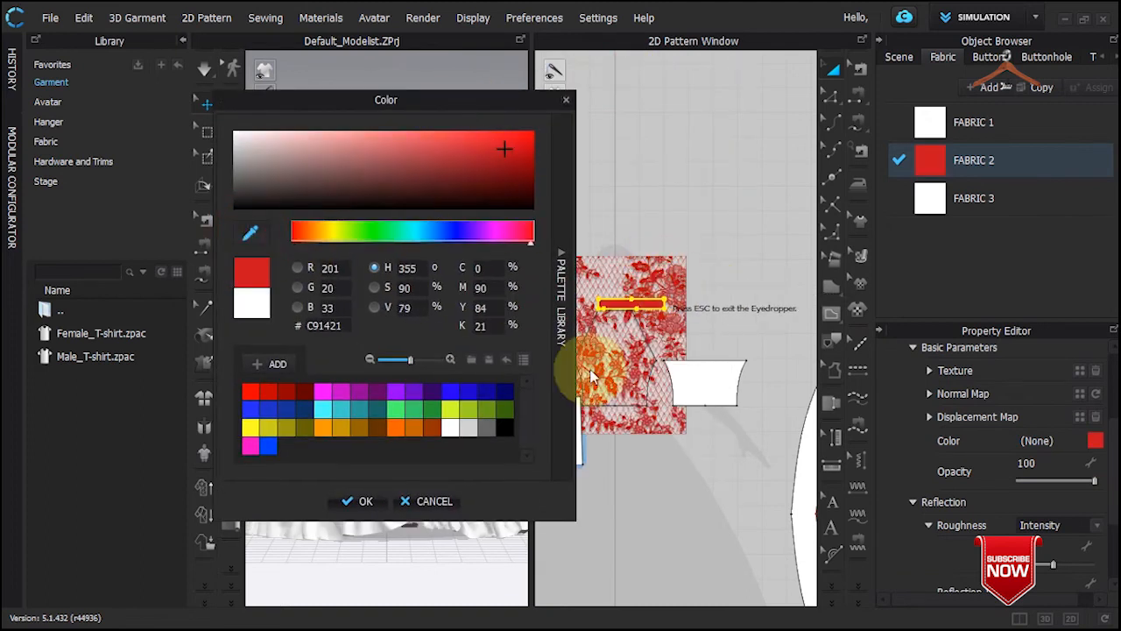
{"action": "left_click", "coordinate": [362, 501]}
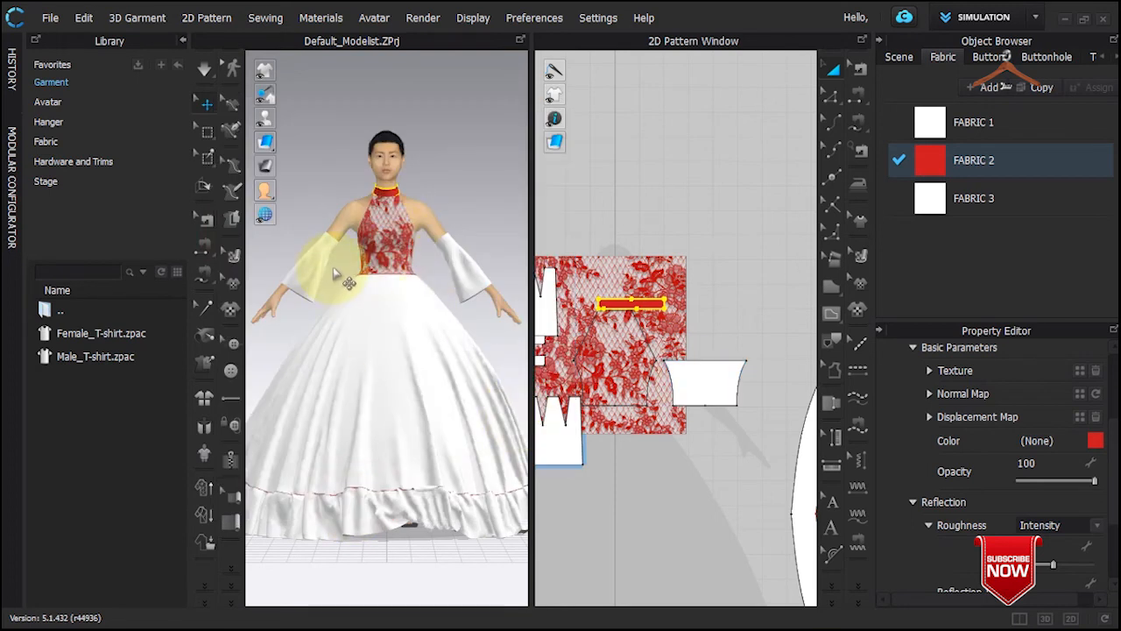
{"action": "key", "text": "ctrl+z"}
Move the upper sleeve piece up slightly in the 2D layout to clear the narrow armband piece beneath it
{"action": "scroll", "coordinate": [706, 425], "scroll_direction": "down", "scroll_amount": 2}
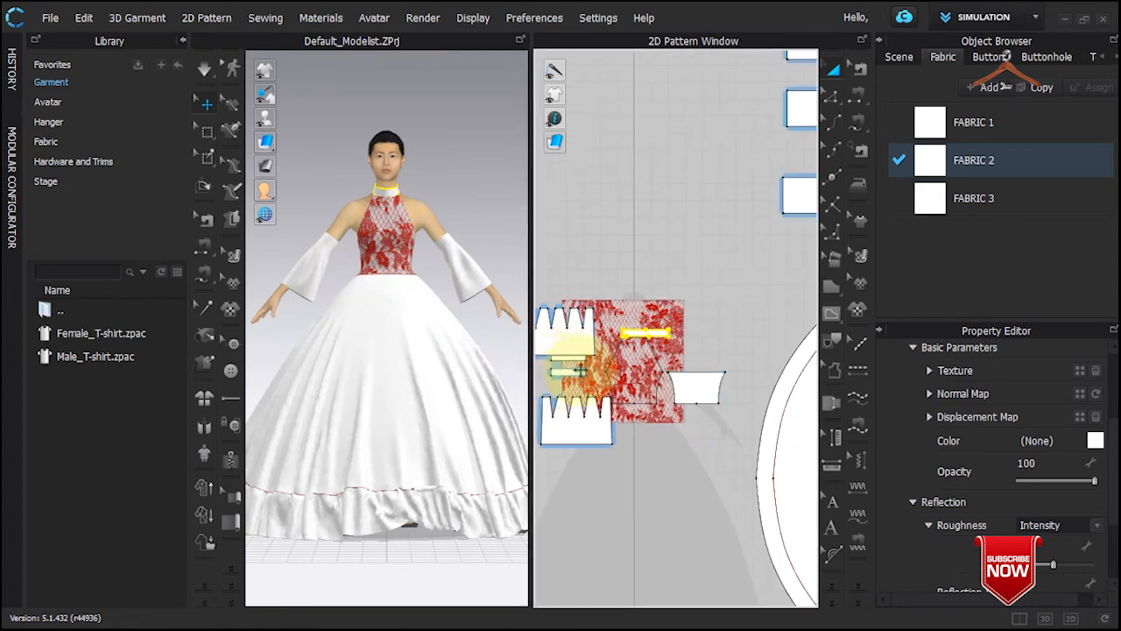
{"action": "scroll", "coordinate": [568, 368], "scroll_direction": "down", "scroll_amount": 3}
{"action": "scroll", "coordinate": [569, 364], "scroll_direction": "up", "scroll_amount": 4}
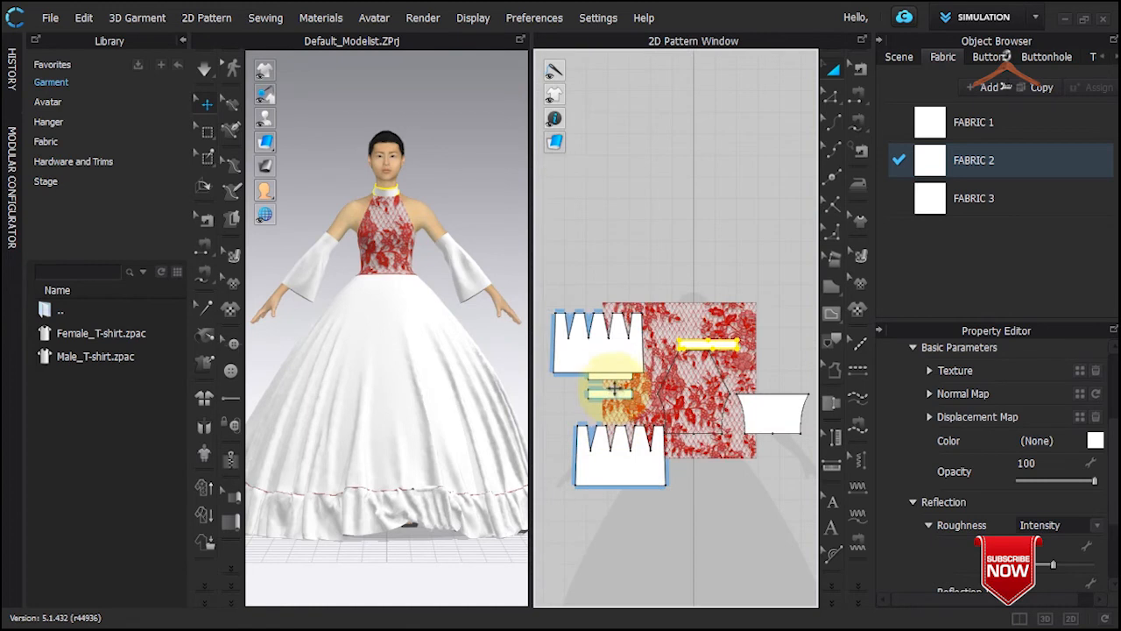
{"action": "left_click", "coordinate": [613, 376]}
{"action": "scroll", "coordinate": [613, 368], "scroll_direction": "up", "scroll_amount": 4}
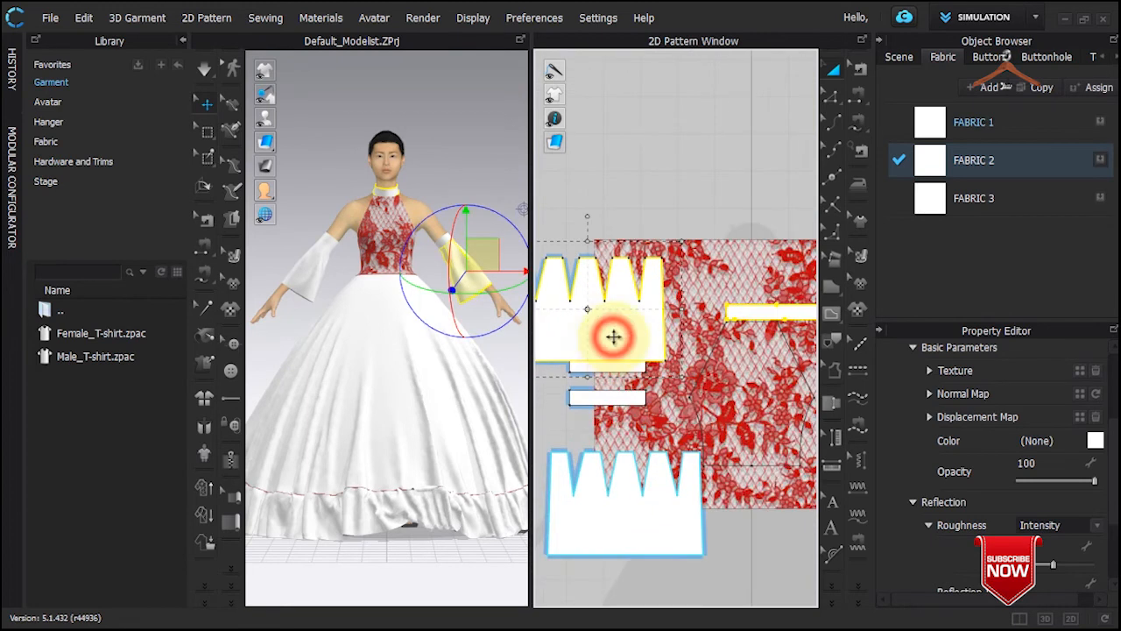
{"action": "left_click", "coordinate": [621, 368]}
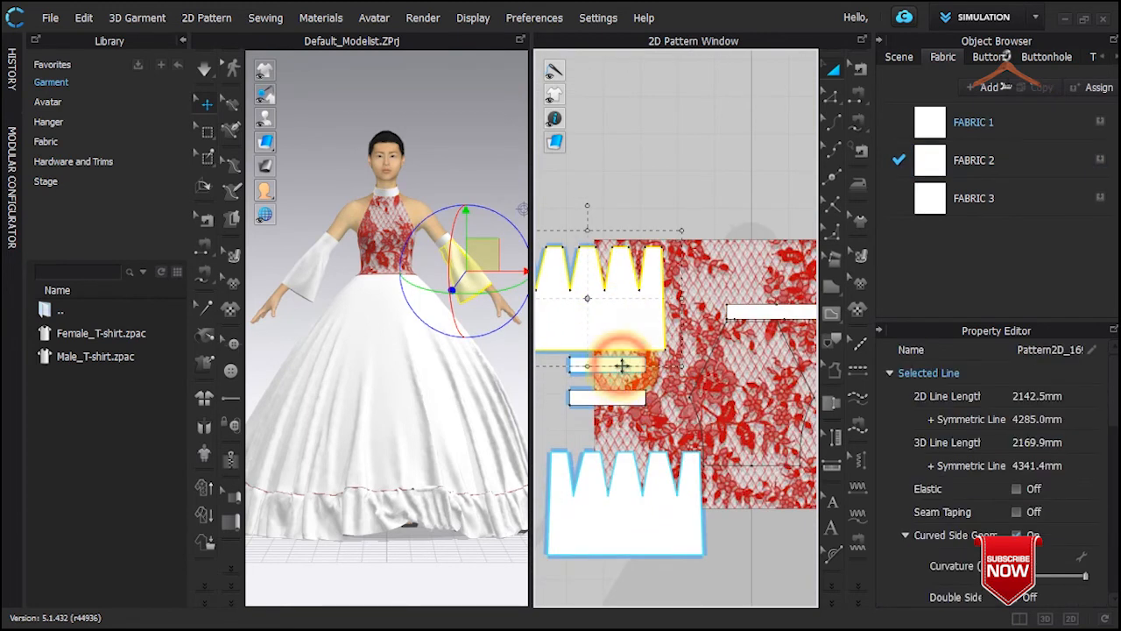
Select both armband pieces together with the collar piece and assign a new fabric to all three
{"action": "left_click", "coordinate": [622, 365]}
{"action": "left_click", "coordinate": [609, 399], "text": "shift"}
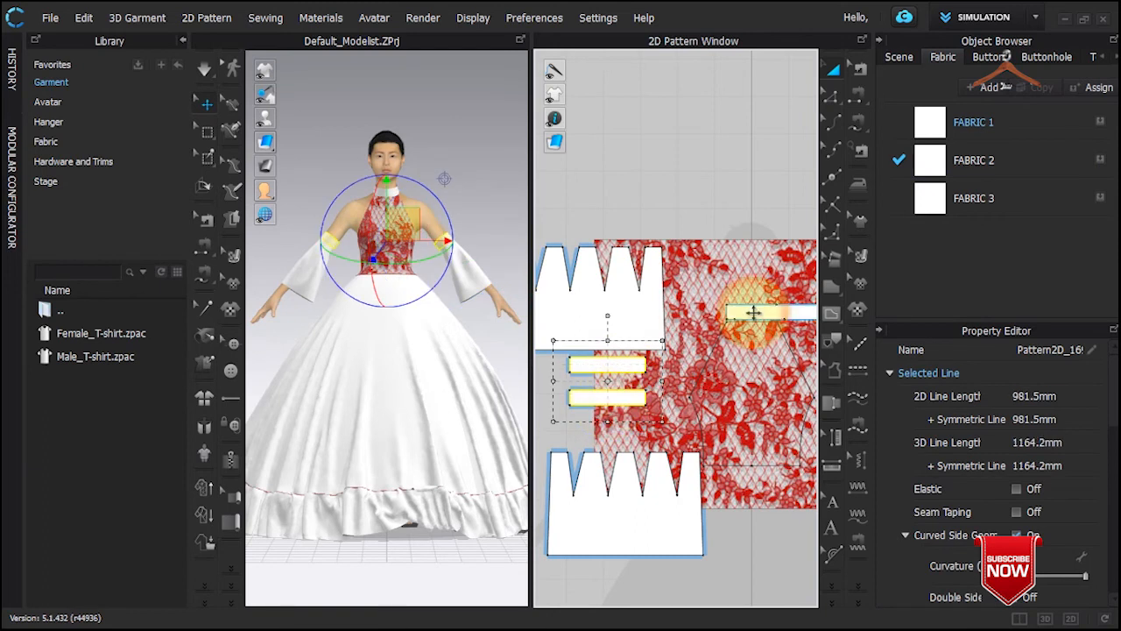
{"action": "left_click", "coordinate": [754, 312], "text": "shift"}
{"action": "right_click", "coordinate": [753, 312]}
{"action": "left_click", "coordinate": [710, 54]}
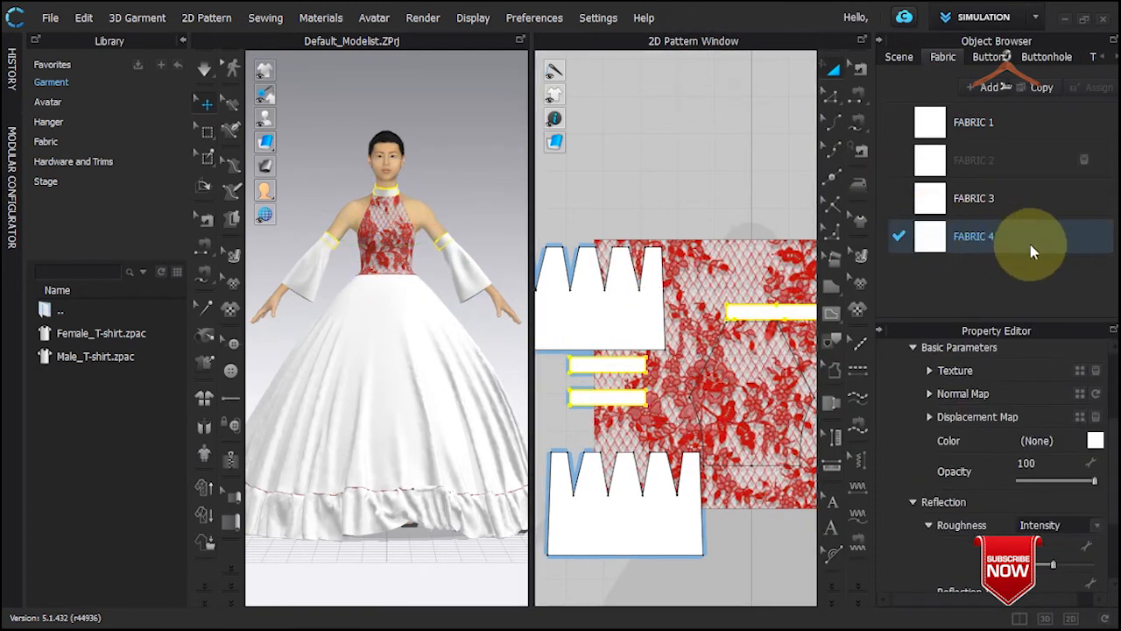
Delete FABRIC 2 from the fabric list and select FABRIC 4 for editing
{"action": "left_click", "coordinate": [1084, 159]}
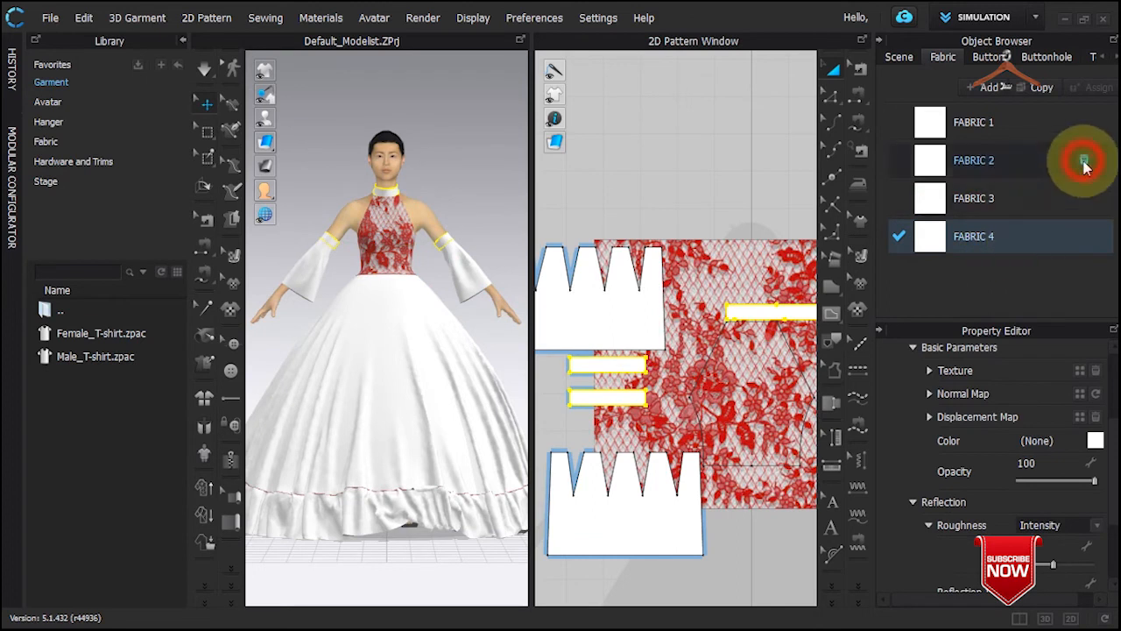
{"action": "left_click", "coordinate": [1013, 200]}
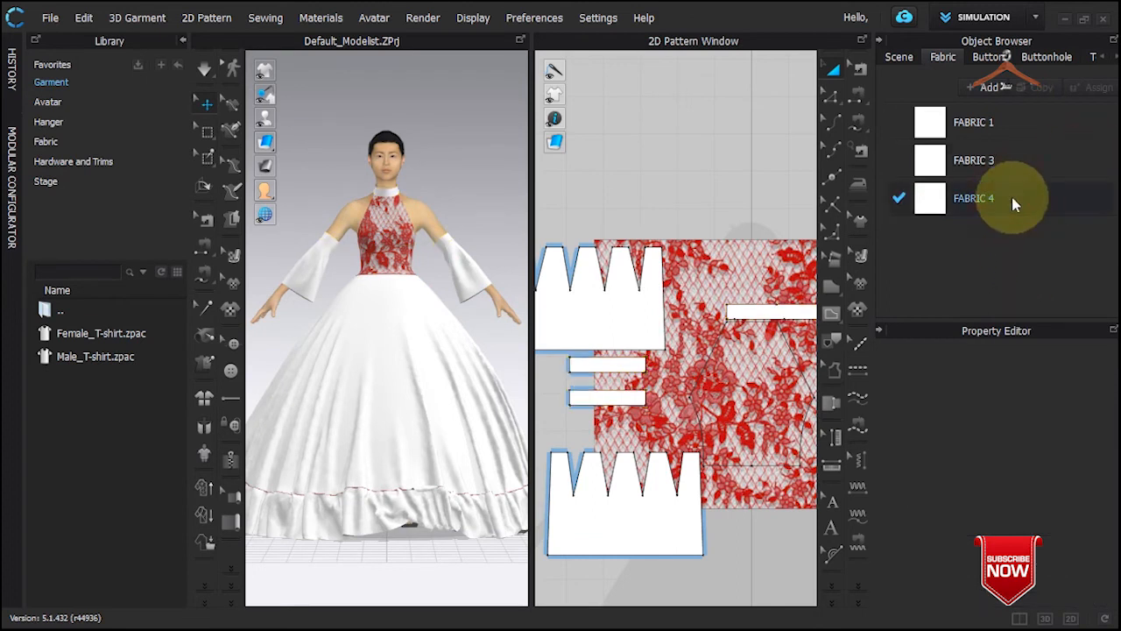
{"action": "double_click", "coordinate": [1012, 199]}
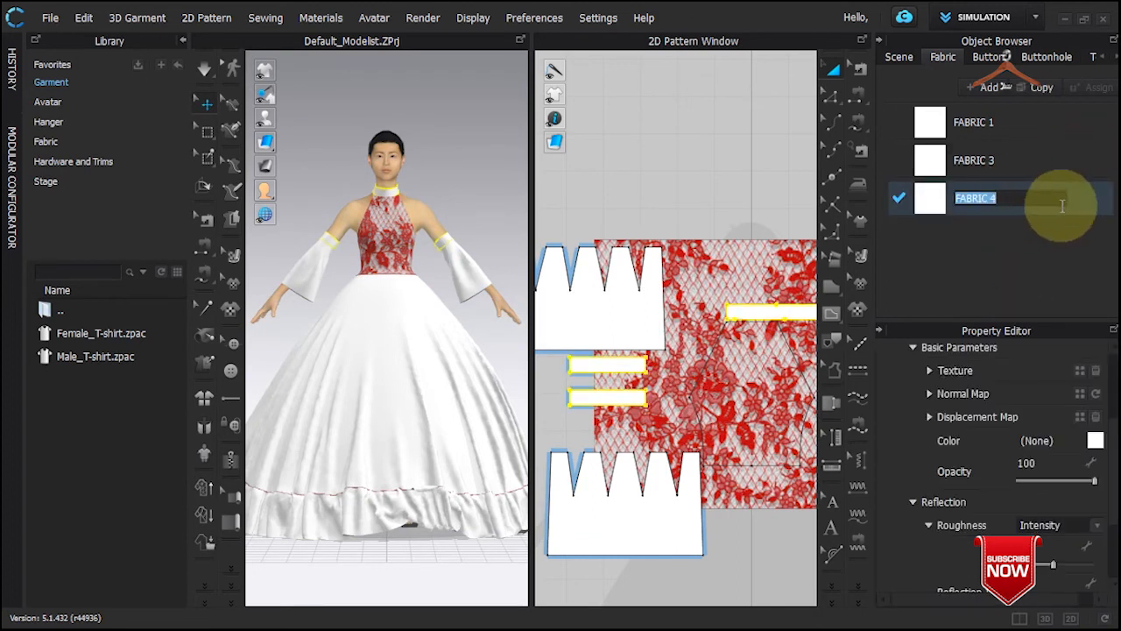
Recolour FABRIC 4 with the red sampled from a flower in the lace graphic and confirm the colour
{"action": "left_click", "coordinate": [1095, 440]}
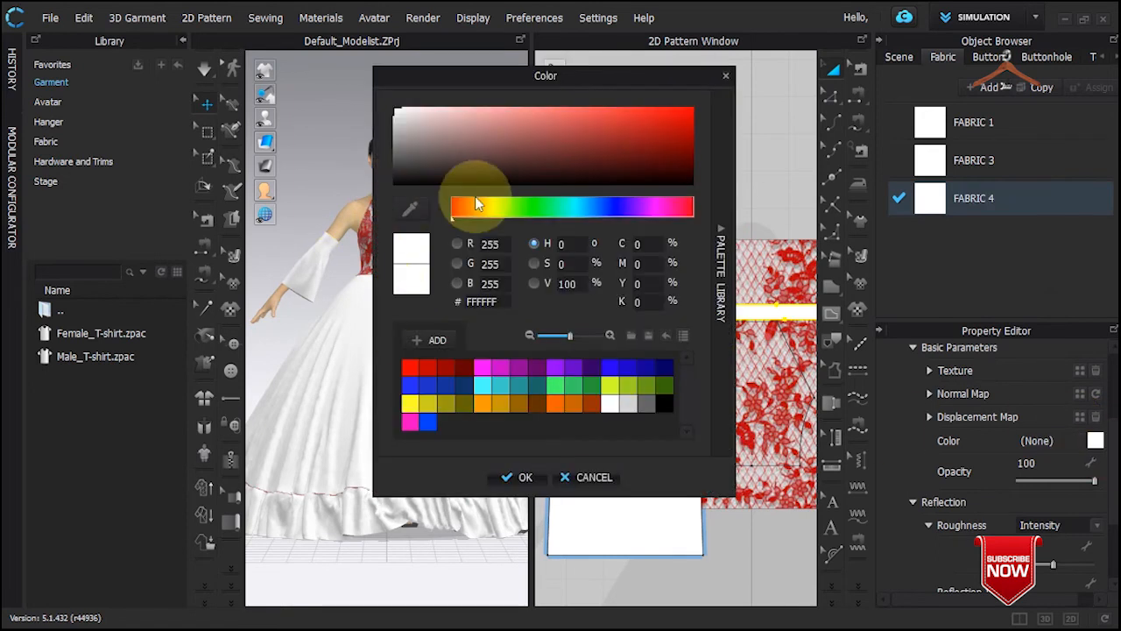
{"action": "left_click", "coordinate": [410, 209]}
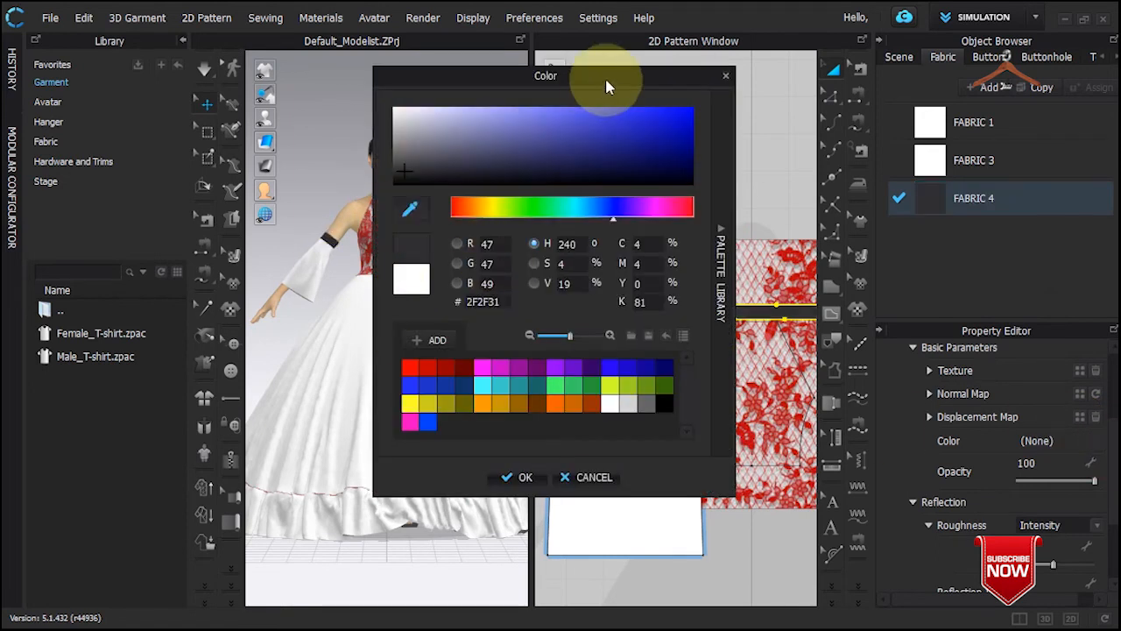
{"action": "left_click_drag", "start_coordinate": [609, 86], "coordinate": [409, 90]}
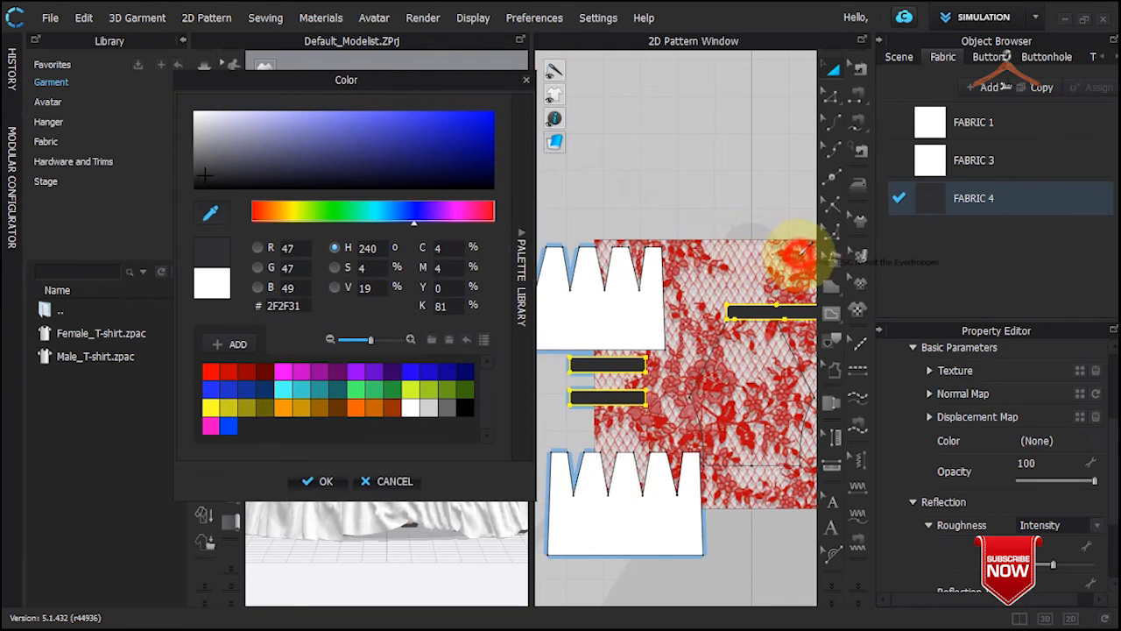
{"action": "left_click", "coordinate": [793, 254]}
{"action": "left_click", "coordinate": [309, 481]}
{"action": "left_click", "coordinate": [683, 142]}
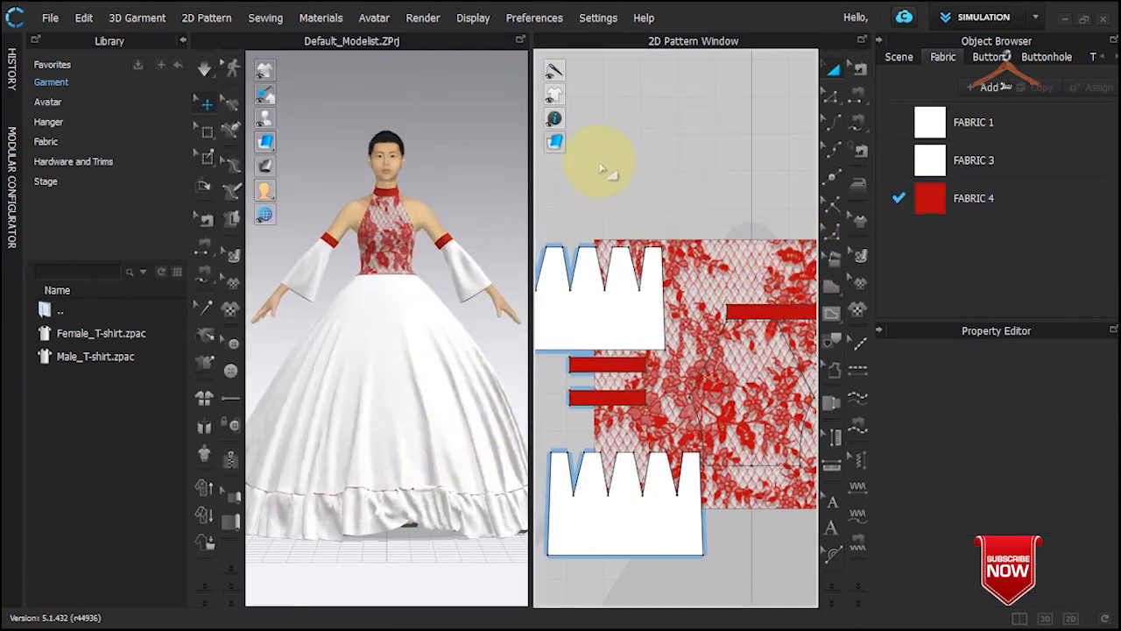
{"action": "left_click", "coordinate": [929, 204]}
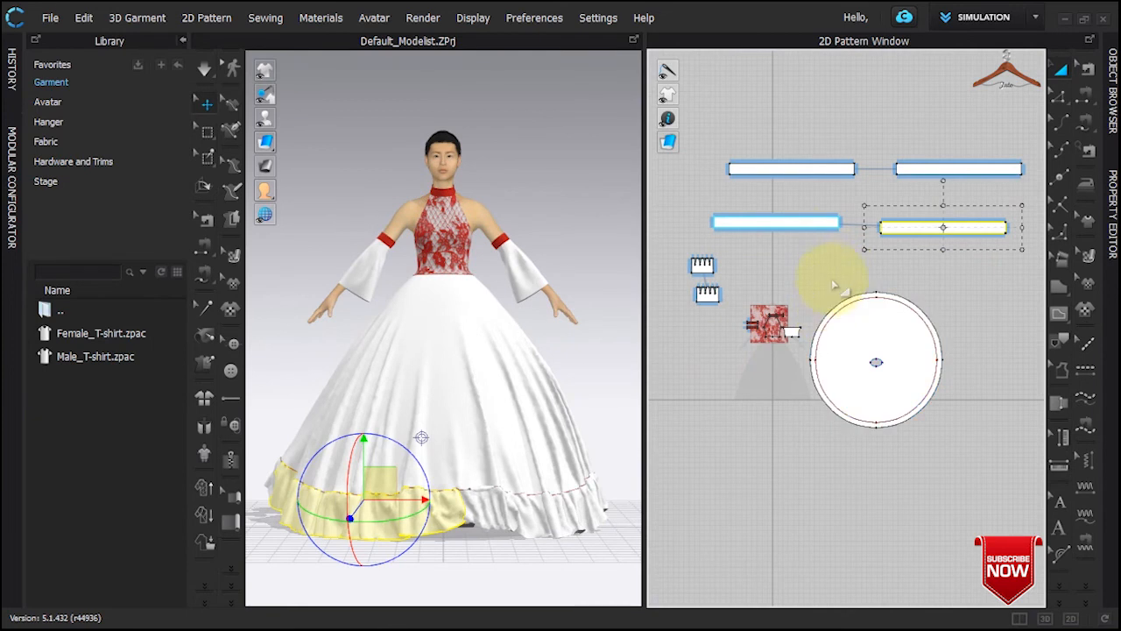
Try adding the lace image as a 78.7 × 79.7 mm graphic near the inner end of the lower-right ruffle strip
{"action": "left_click", "coordinate": [230, 321]}
{"action": "double_click", "coordinate": [478, 231]}
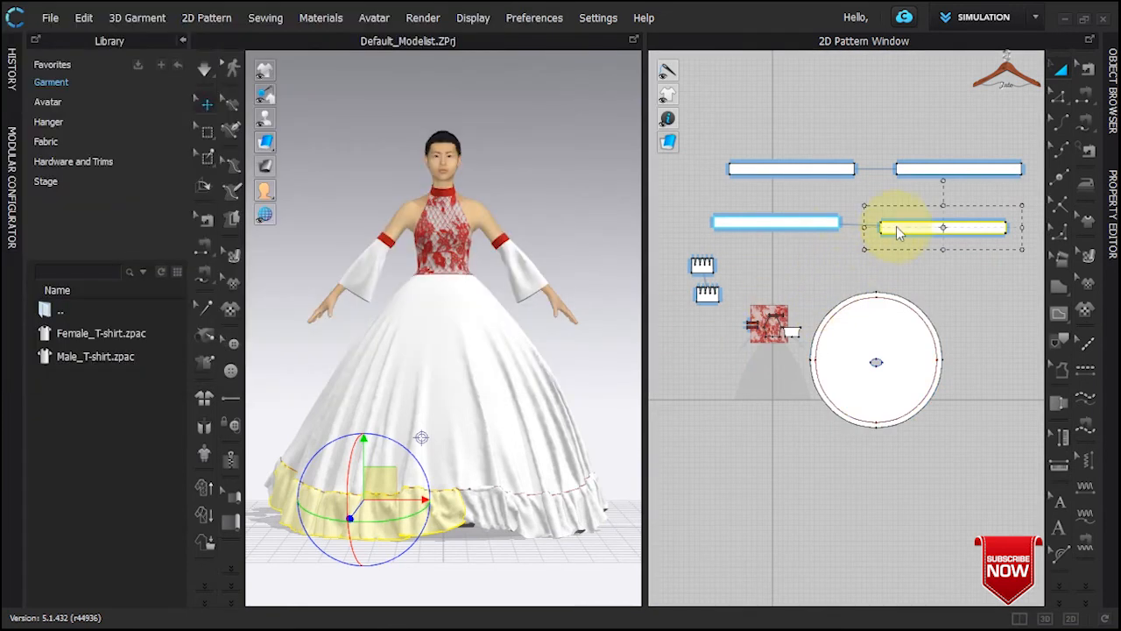
{"action": "left_click", "coordinate": [897, 242]}
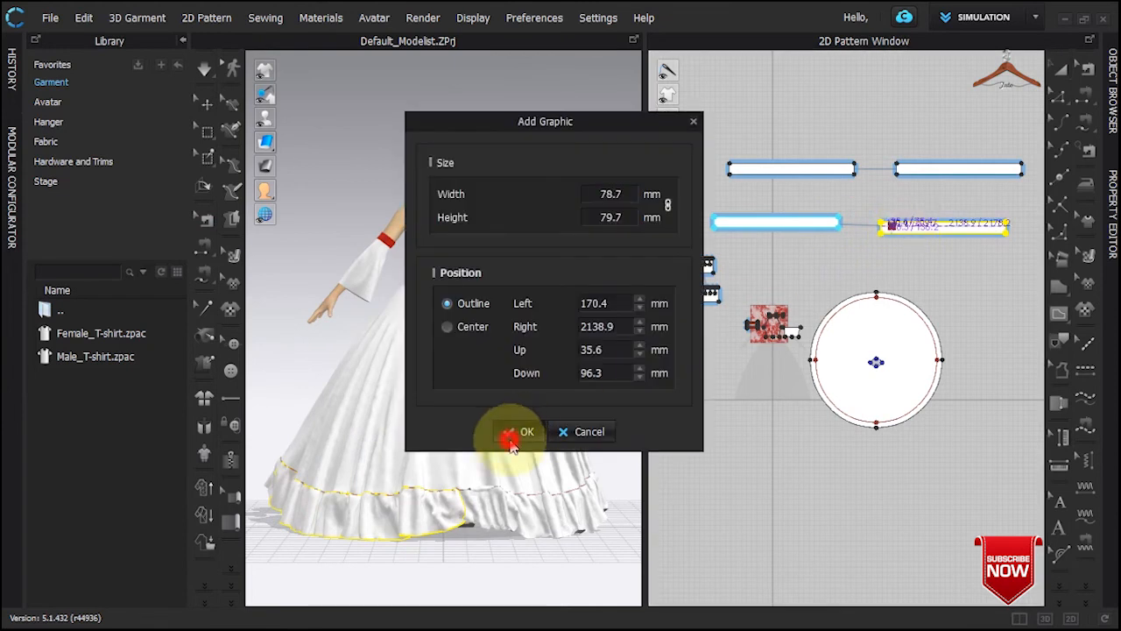
{"action": "left_click", "coordinate": [518, 432]}
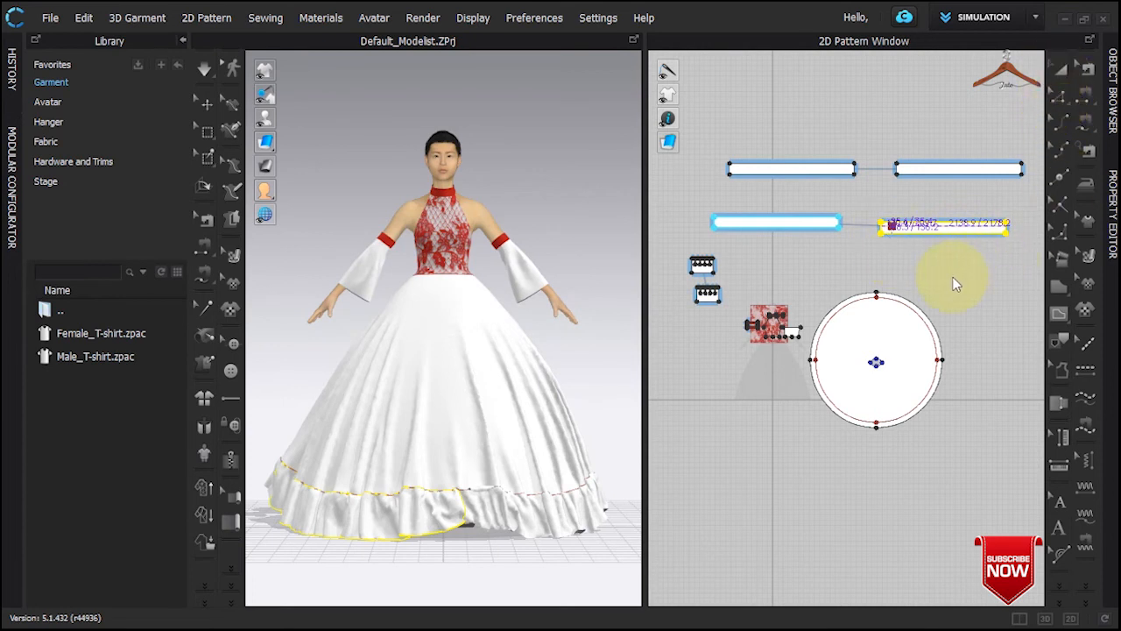
Try enlarging the small lace graphic until it spans the full height at the ruffle strip's end
{"action": "key", "text": "t"}
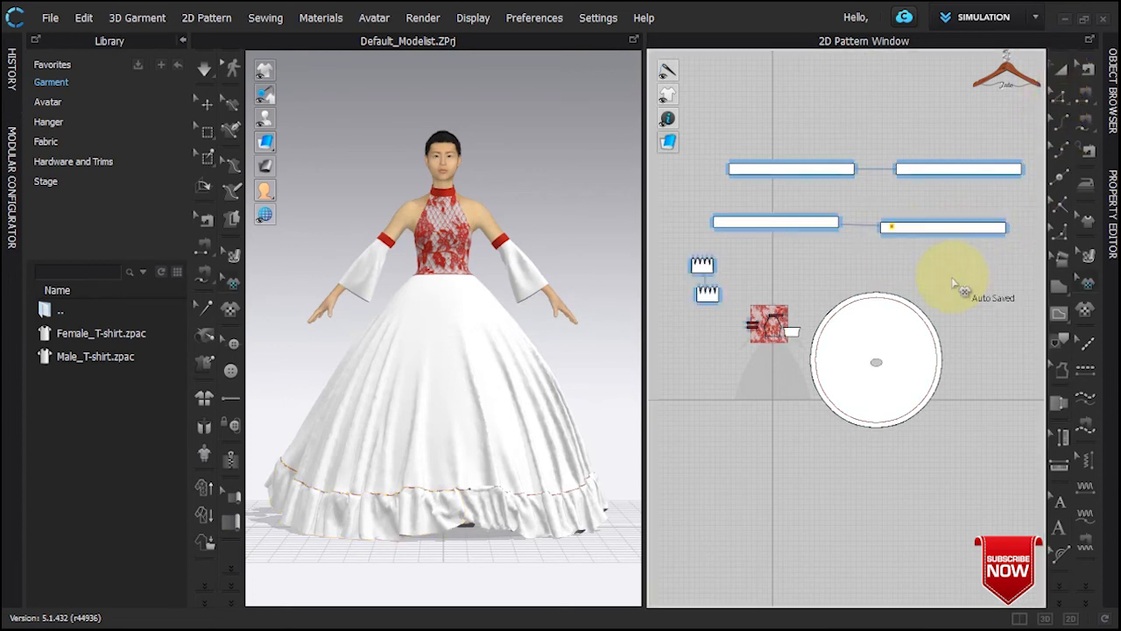
{"action": "scroll", "coordinate": [935, 243], "scroll_direction": "up", "scroll_amount": 6}
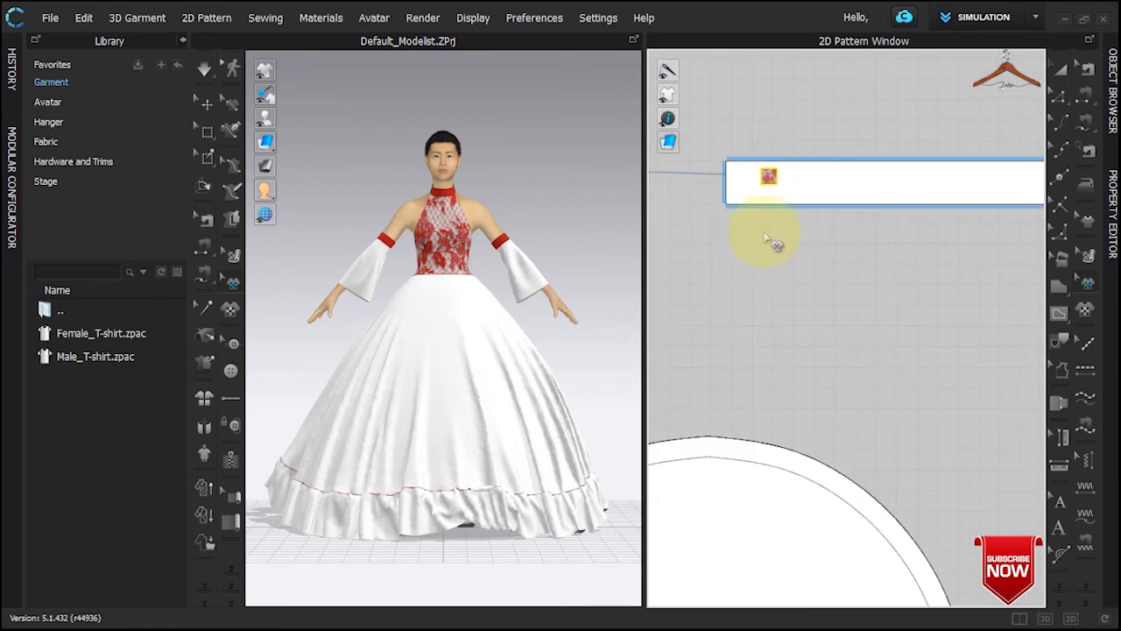
{"action": "left_click", "coordinate": [770, 179]}
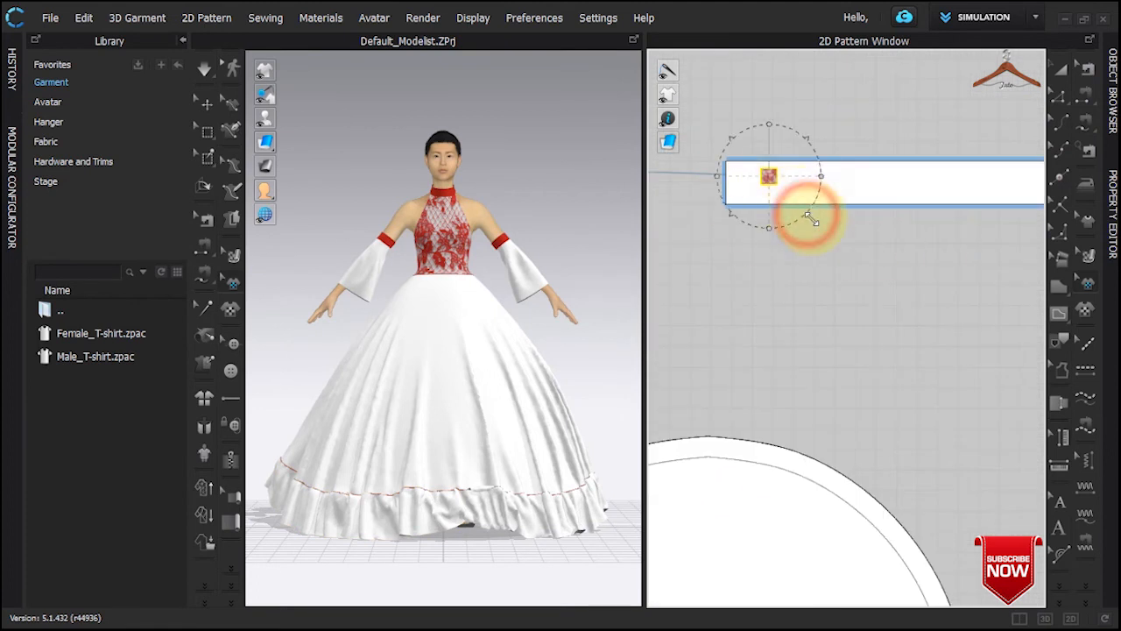
{"action": "left_click", "coordinate": [832, 244]}
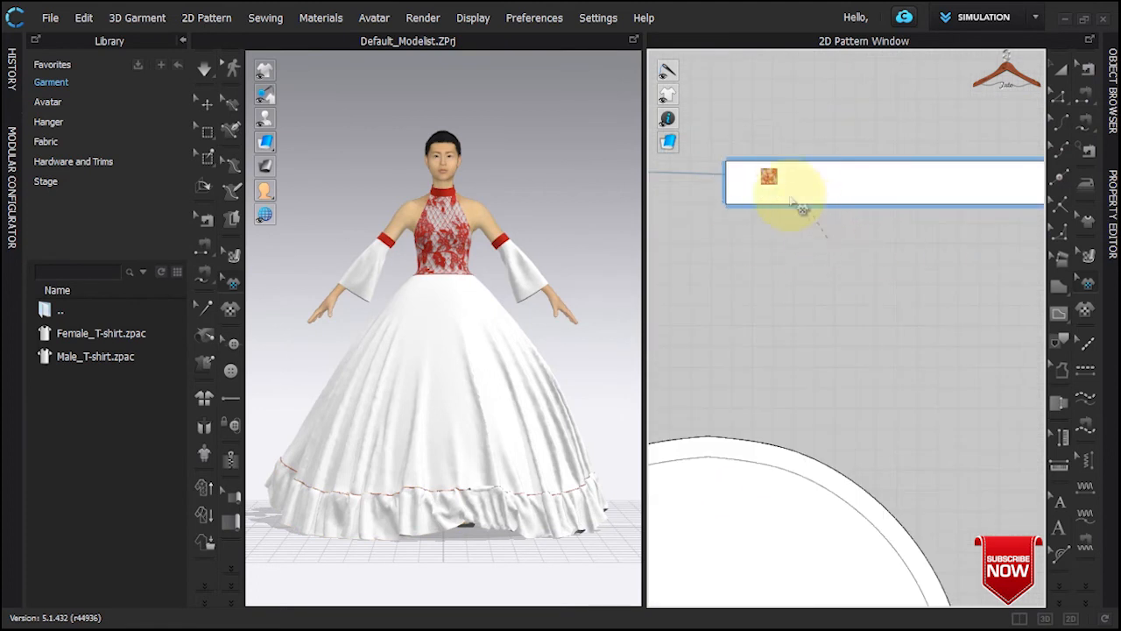
{"action": "key", "text": "a"}
{"action": "left_click", "coordinate": [227, 288]}
{"action": "left_click", "coordinate": [768, 182]}
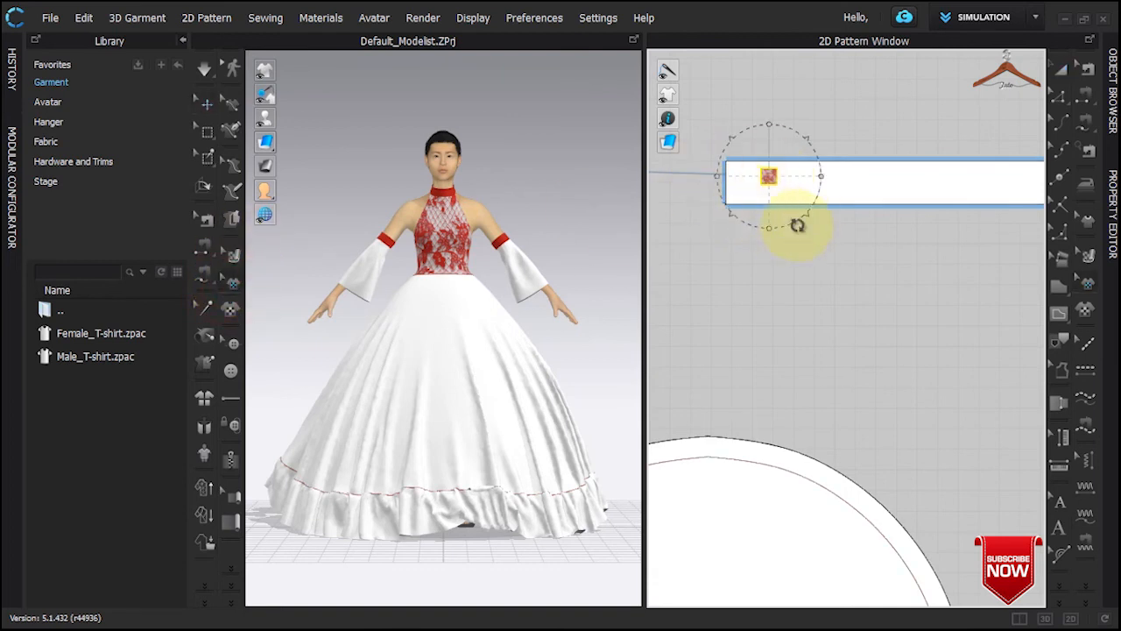
{"action": "left_click_drag", "start_coordinate": [808, 217], "coordinate": [845, 261]}
{"action": "scroll", "coordinate": [922, 289], "scroll_direction": "down", "scroll_amount": 6}
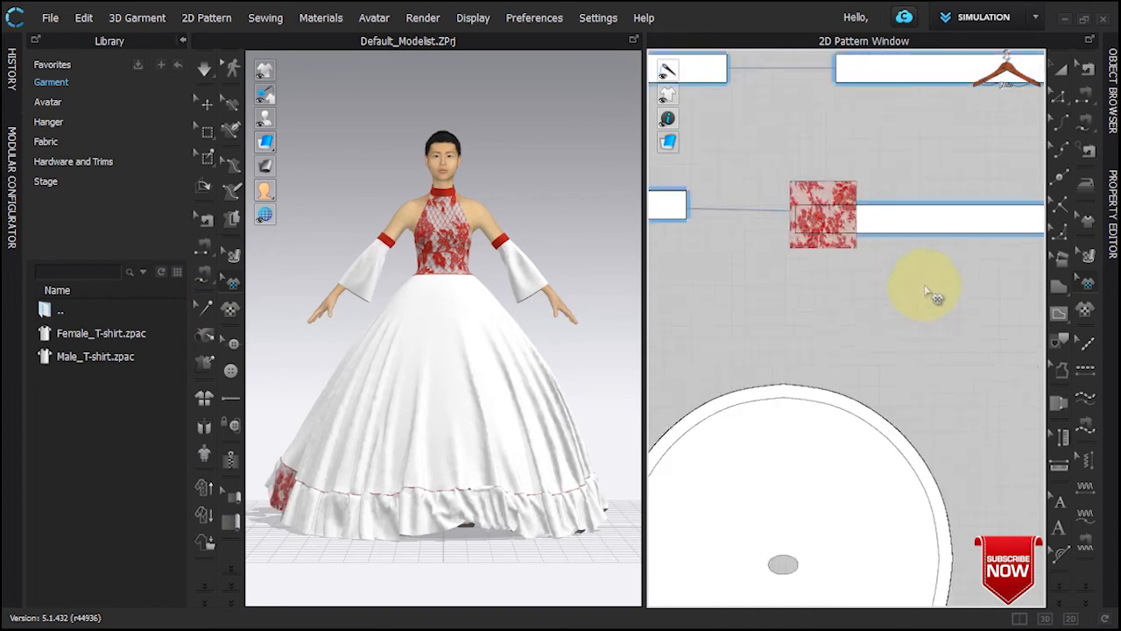
{"action": "scroll", "coordinate": [992, 270], "scroll_direction": "up", "scroll_amount": 4}
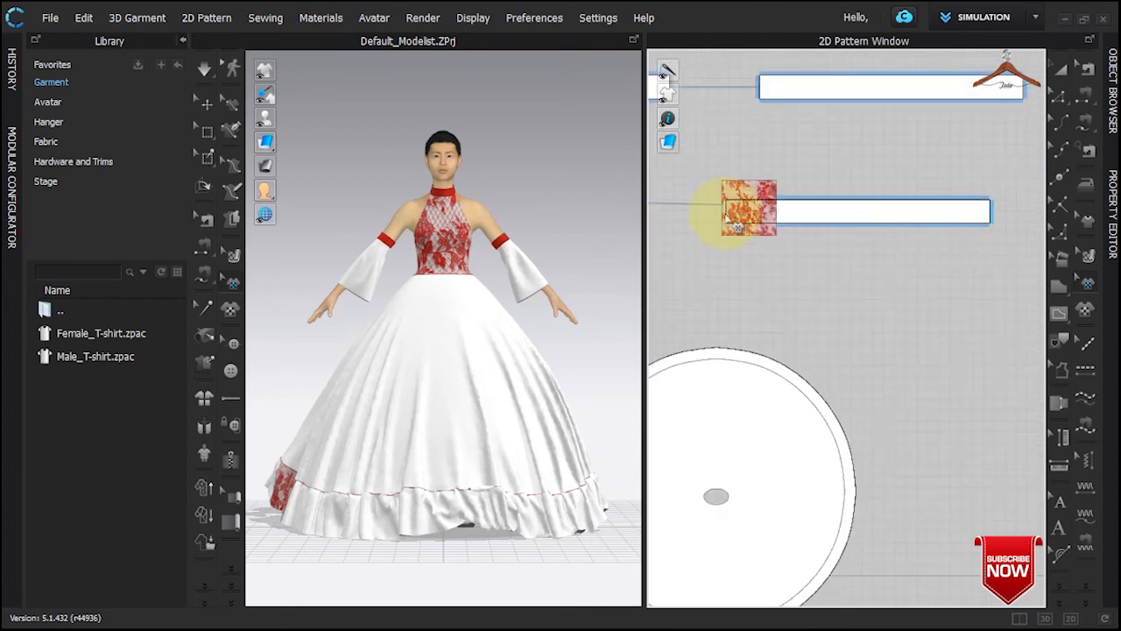
Copy the red patterned graphic and place two copies edge to edge beside it, covering the rest of the lower-right ruffle strip
{"action": "left_click", "coordinate": [751, 180]}
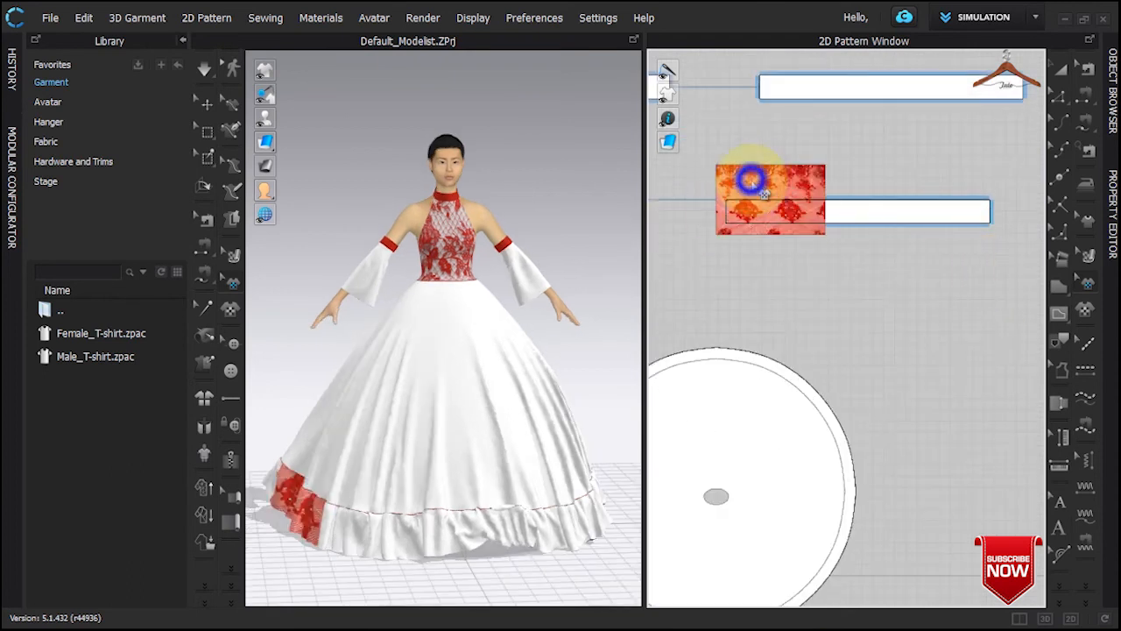
{"action": "mouse_move", "coordinate": [296, 370]}
{"action": "right_mouse_down"}
{"action": "mouse_move", "coordinate": [446, 376]}
{"action": "mouse_move", "coordinate": [283, 368]}
{"action": "right_mouse_up"}
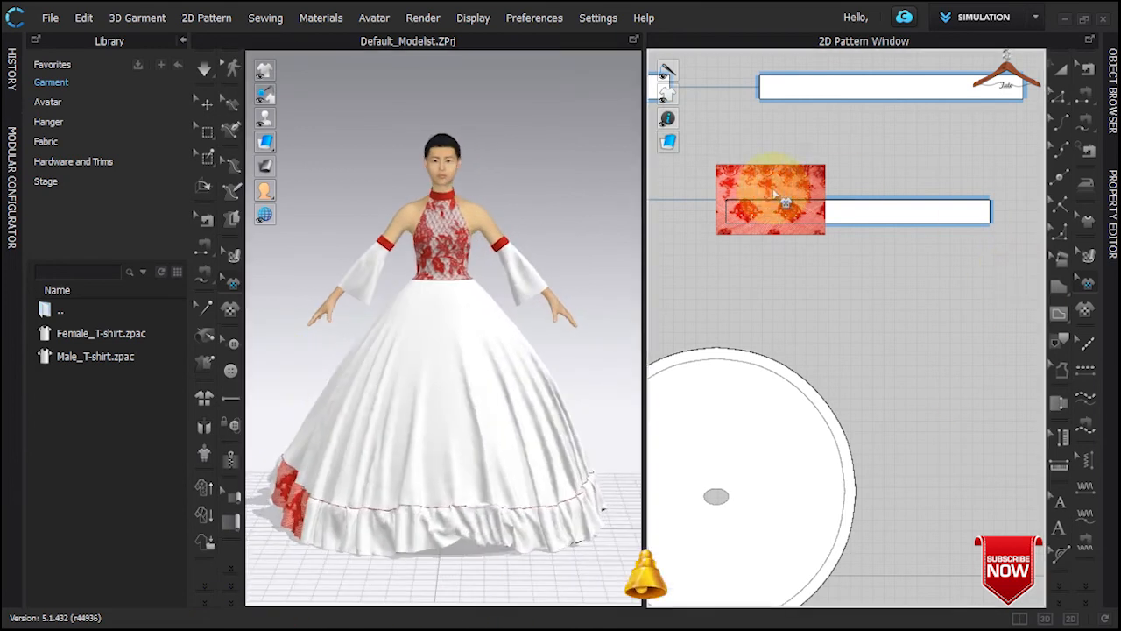
{"action": "right_click", "coordinate": [774, 194]}
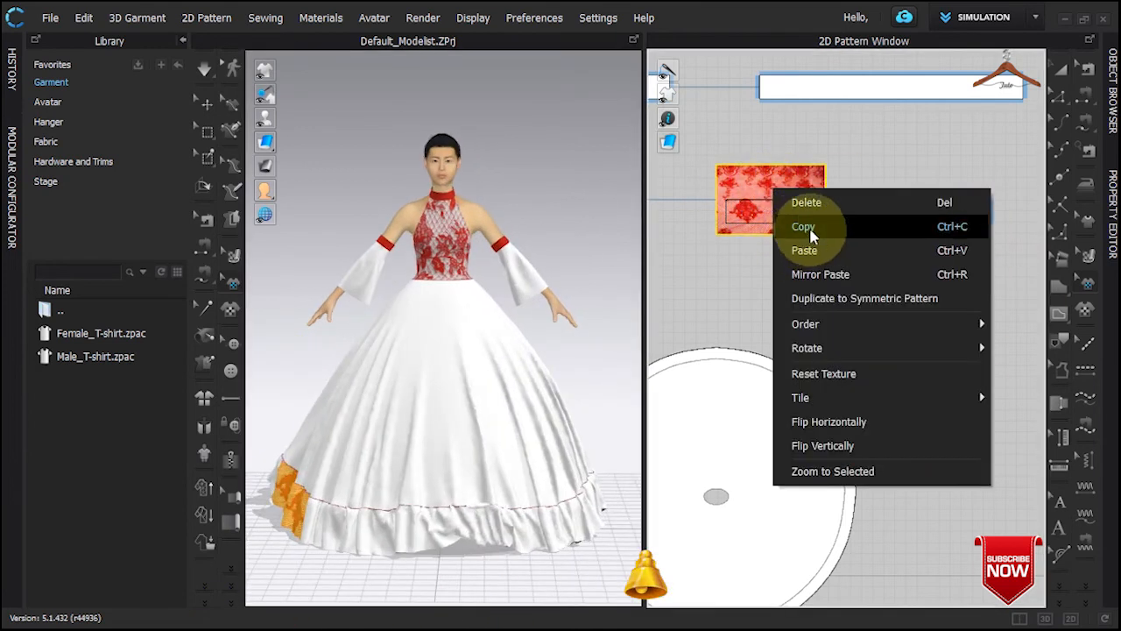
{"action": "left_click", "coordinate": [864, 273]}
{"action": "left_click", "coordinate": [880, 205]}
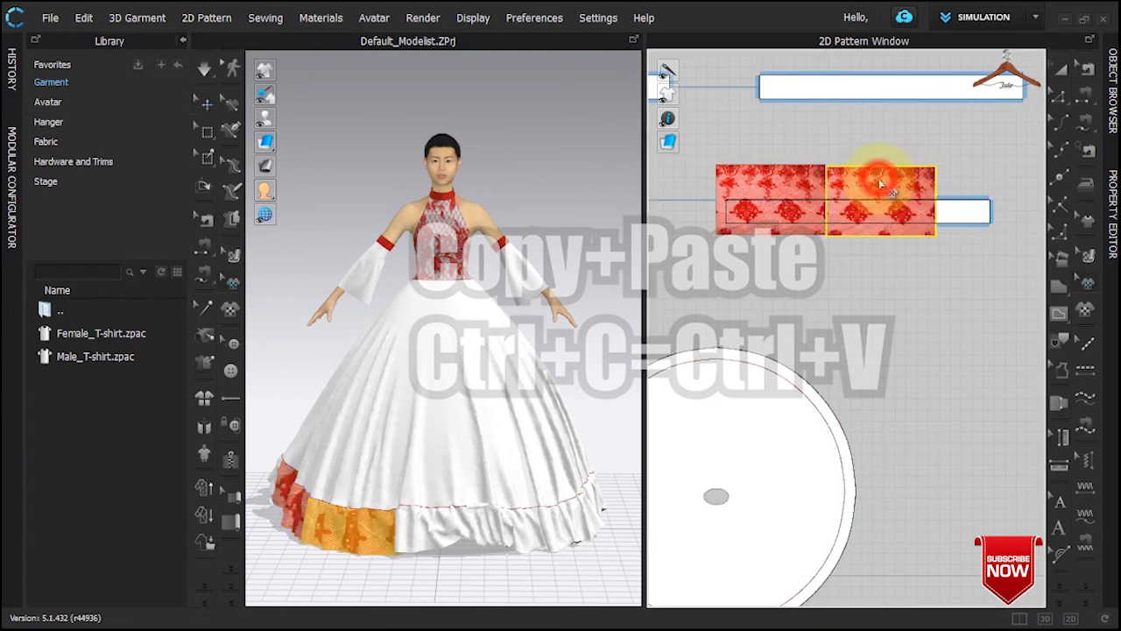
{"action": "key", "text": "ctrl+v"}
{"action": "left_click", "coordinate": [964, 206]}
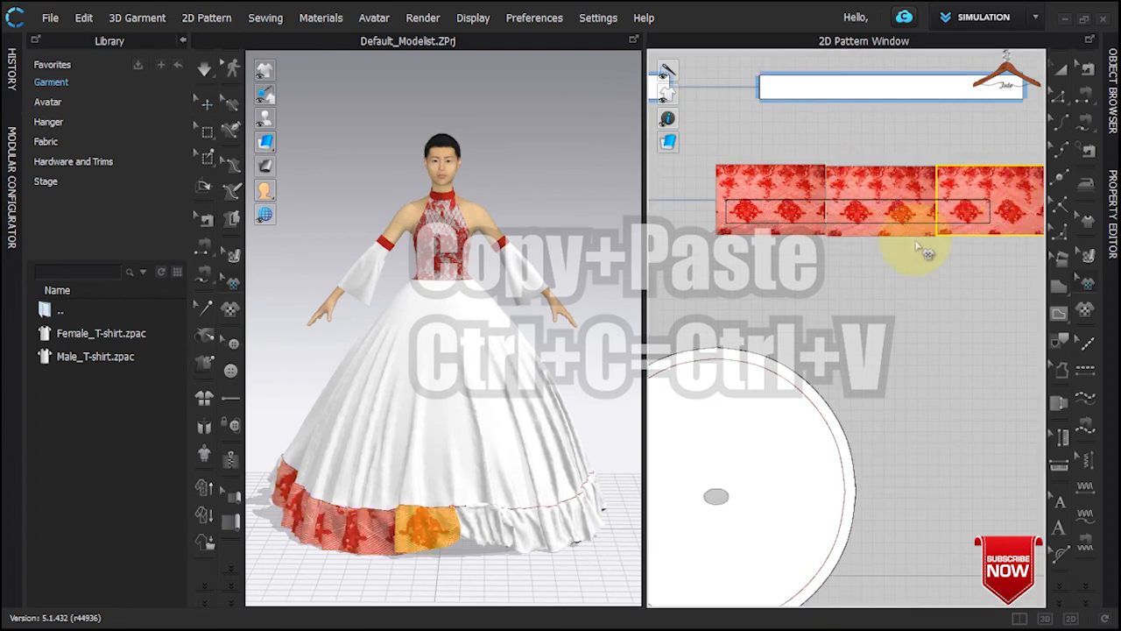
Select the row of three patterned graphics and copy it onto the upper-right ruffle strip
{"action": "left_click", "coordinate": [776, 182]}
{"action": "left_click_drag", "start_coordinate": [776, 182], "coordinate": [919, 88]}
{"action": "left_click", "coordinate": [910, 82]}
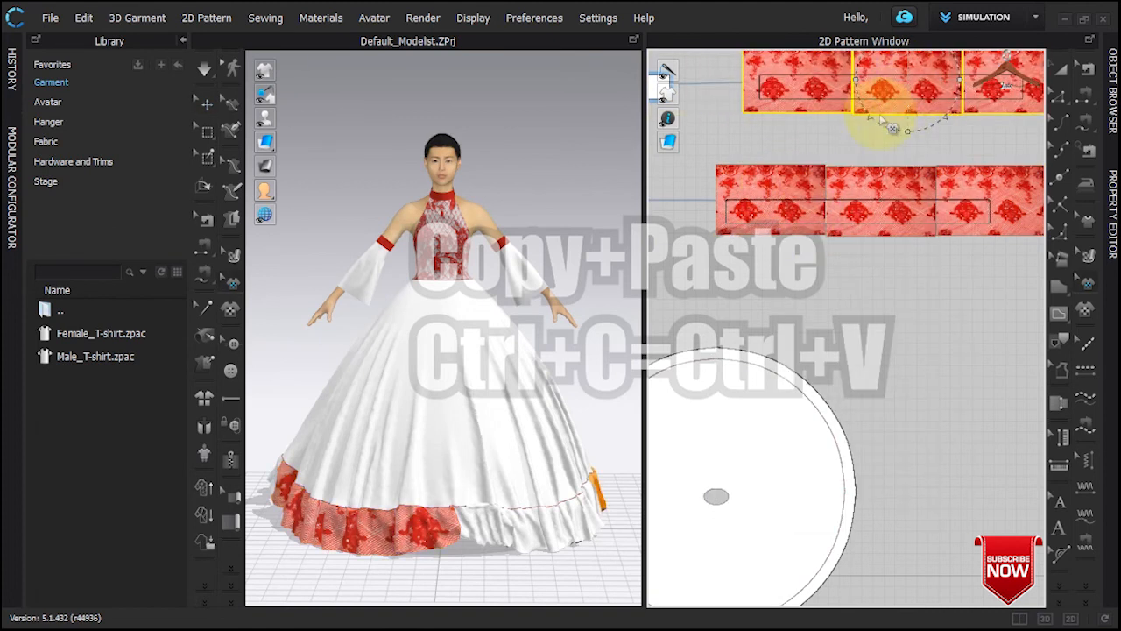
Copy a single patterned graphic and paste it three times side by side to cover the upper-left ruffle strip
{"action": "scroll", "coordinate": [905, 101], "scroll_direction": "down", "scroll_amount": 8}
{"action": "scroll", "coordinate": [817, 133], "scroll_direction": "up", "scroll_amount": 3}
{"action": "left_click", "coordinate": [917, 169]}
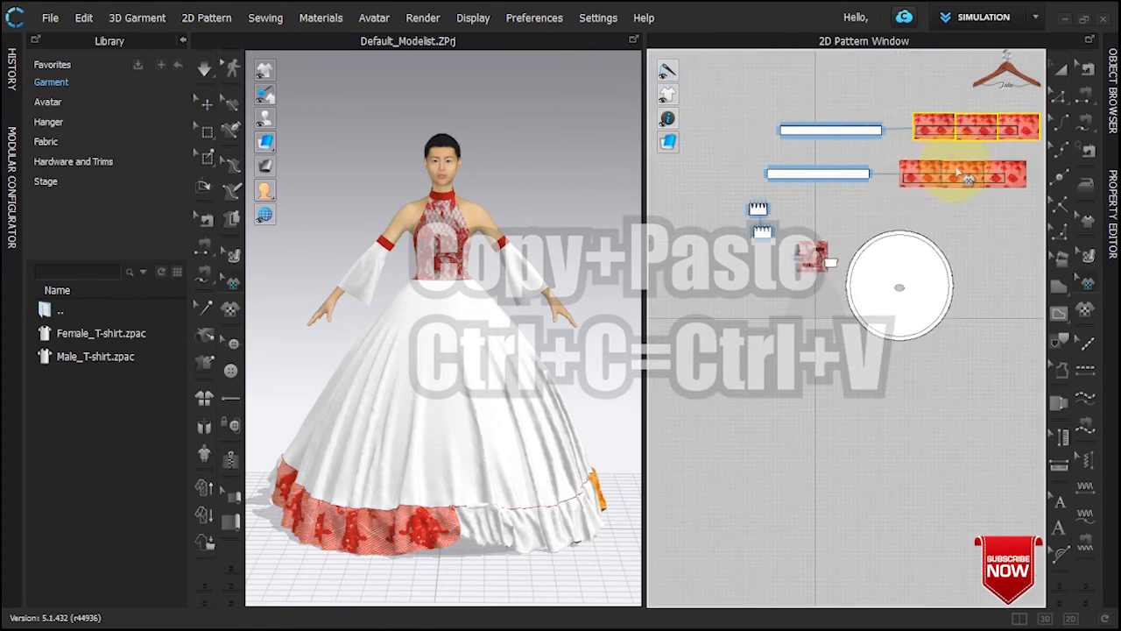
{"action": "scroll", "coordinate": [963, 184], "scroll_direction": "up", "scroll_amount": 2}
{"action": "left_click", "coordinate": [964, 173]}
{"action": "scroll", "coordinate": [972, 175], "scroll_direction": "down", "scroll_amount": 1}
{"action": "key", "text": "ctrl+v"}
{"action": "left_click", "coordinate": [789, 144]}
{"action": "left_click", "coordinate": [588, 350]}
{"action": "scroll", "coordinate": [743, 130], "scroll_direction": "up", "scroll_amount": 3}
{"action": "key", "text": "ctrl+v"}
{"action": "left_click", "coordinate": [876, 107]}
{"action": "key", "text": "ctrl+v"}
{"action": "left_click", "coordinate": [986, 111]}
Select the three graphics on the upper-left ruffle strip together and paste copies over the lower-left ruffle strip
{"action": "left_click", "coordinate": [878, 96], "text": "shift"}
{"action": "left_click", "coordinate": [771, 105], "text": "shift"}
{"action": "key", "text": "ctrl+c"}
{"action": "key", "text": "ctrl+v"}
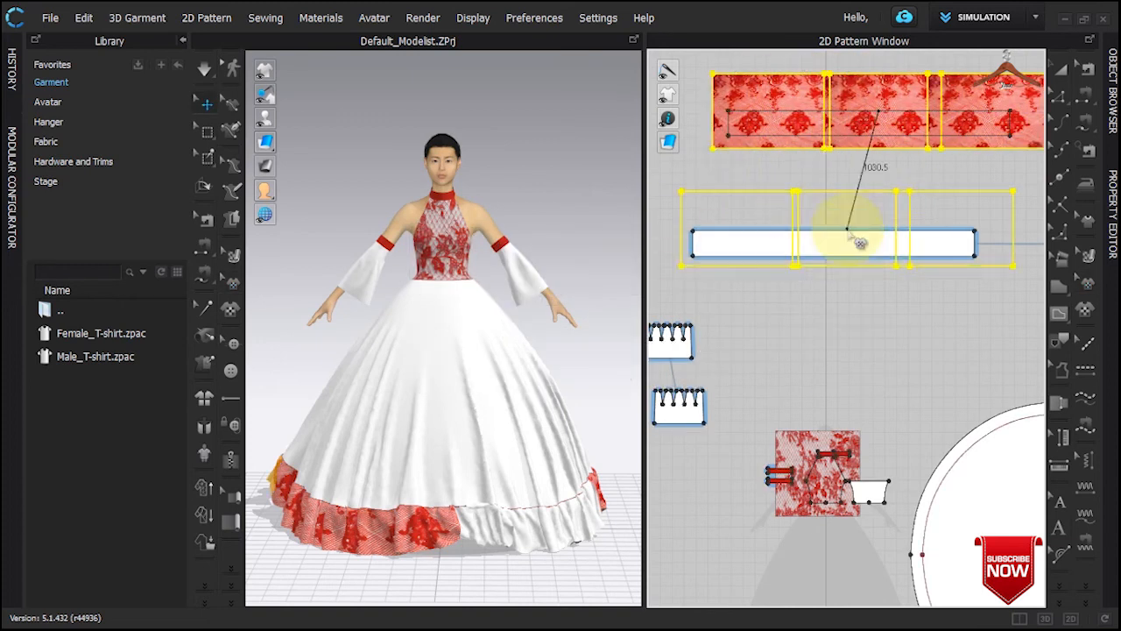
{"action": "left_click", "coordinate": [834, 260]}
{"action": "scroll", "coordinate": [795, 371], "scroll_direction": "down", "scroll_amount": 4}
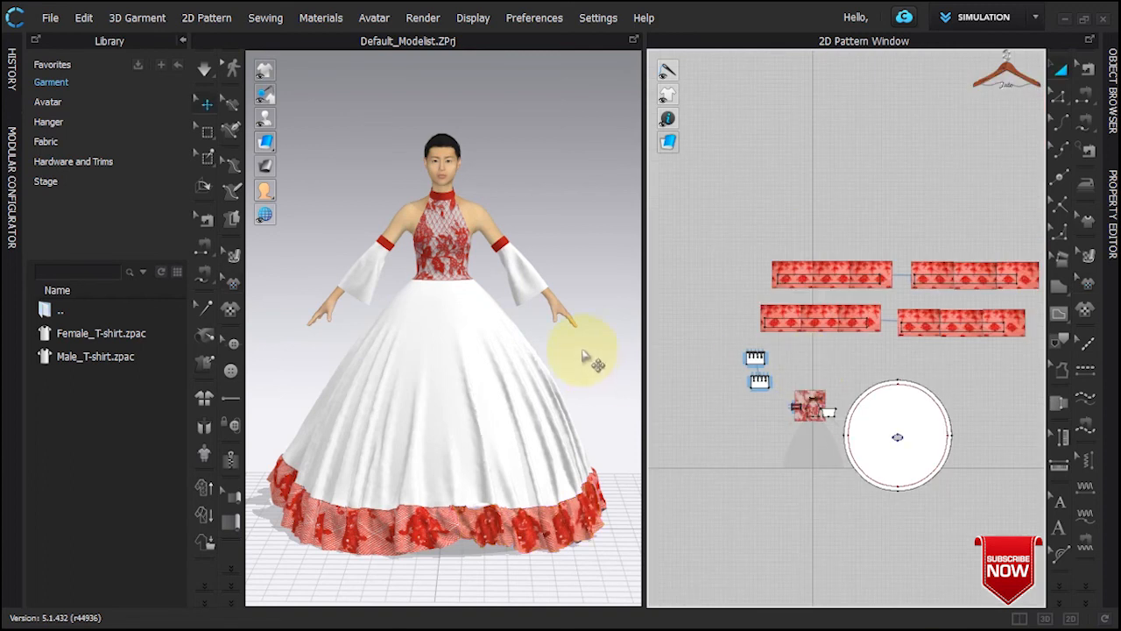
Inspect the patterned hem ruffle on the gown from several standard 3D view directions
{"action": "key", "text": "5"}
{"action": "key", "text": "8"}
{"action": "key", "text": "2"}
{"action": "scroll", "coordinate": [846, 392], "scroll_direction": "up", "scroll_amount": 3}
{"action": "left_click", "coordinate": [1086, 283]}
{"action": "left_click", "coordinate": [921, 372]}
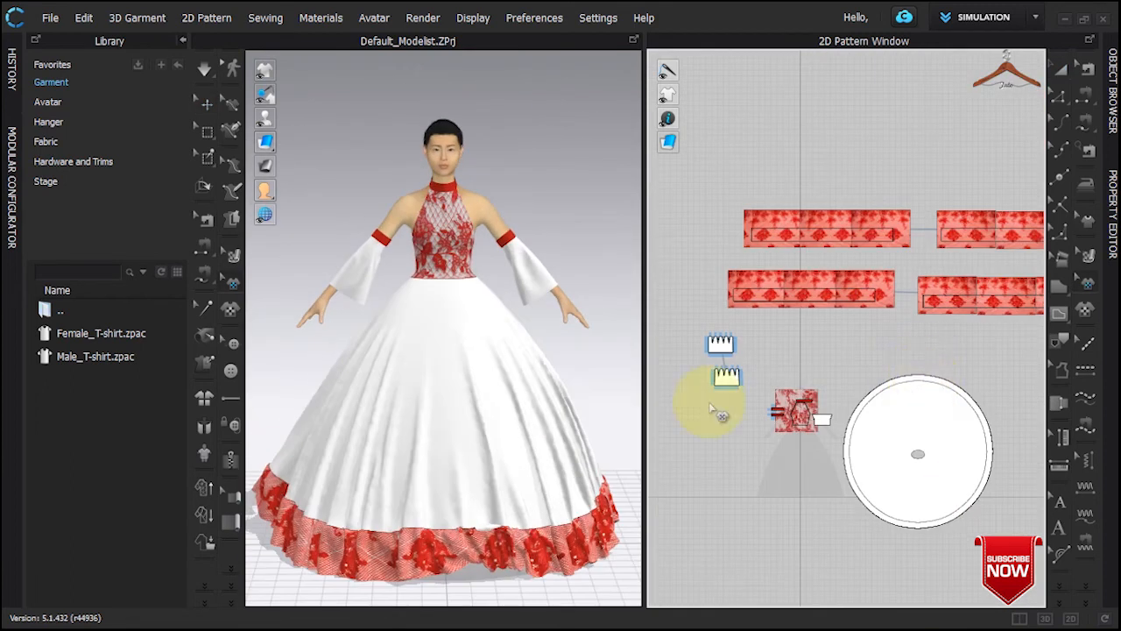
Add the lace image file 2 as a graphic on the upper sleeve piece, accepting the proposed size and position
{"action": "scroll", "coordinate": [705, 348], "scroll_direction": "up", "scroll_amount": 3}
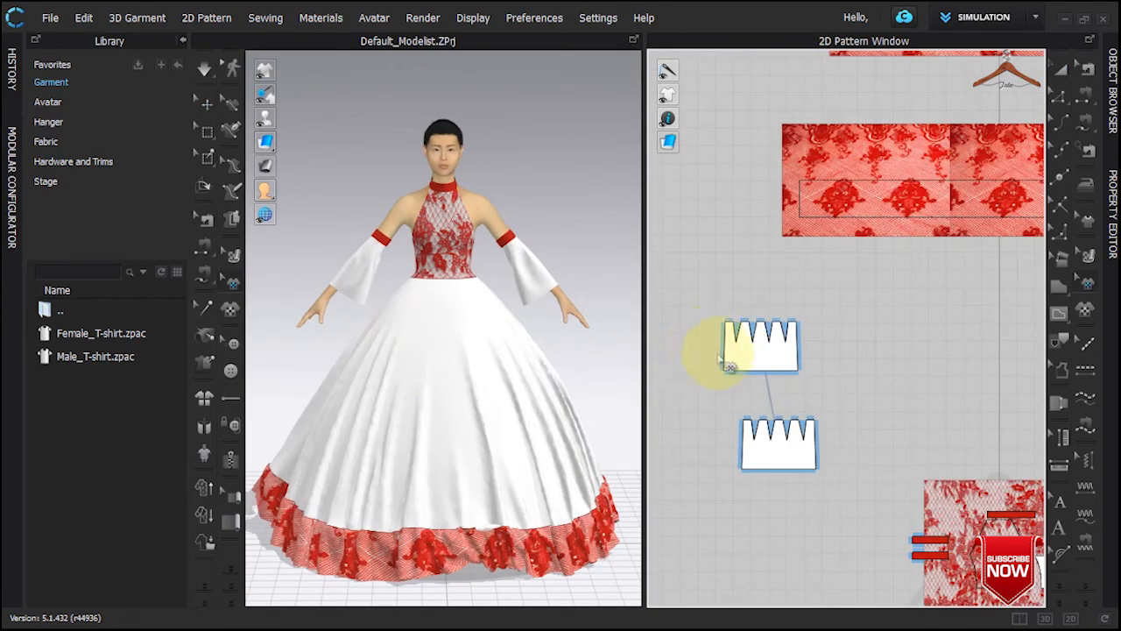
{"action": "scroll", "coordinate": [745, 386], "scroll_direction": "up", "scroll_amount": 2}
{"action": "scroll", "coordinate": [799, 569], "scroll_direction": "up", "scroll_amount": 2}
{"action": "scroll", "coordinate": [800, 569], "scroll_direction": "down", "scroll_amount": 3}
{"action": "scroll", "coordinate": [841, 420], "scroll_direction": "up", "scroll_amount": 2}
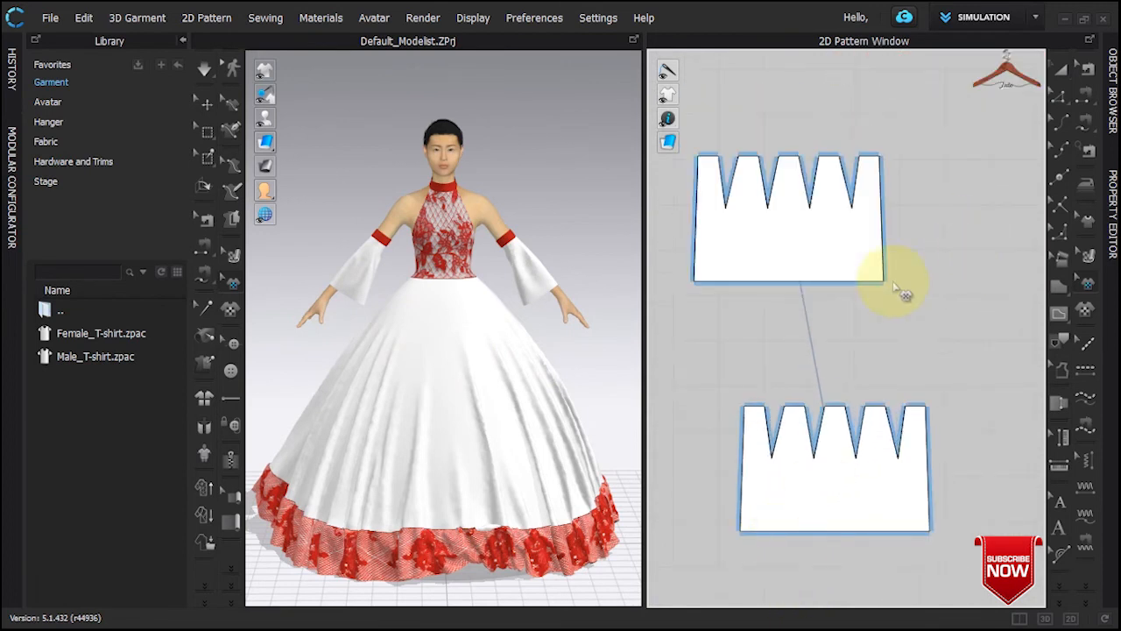
{"action": "left_click", "coordinate": [229, 319]}
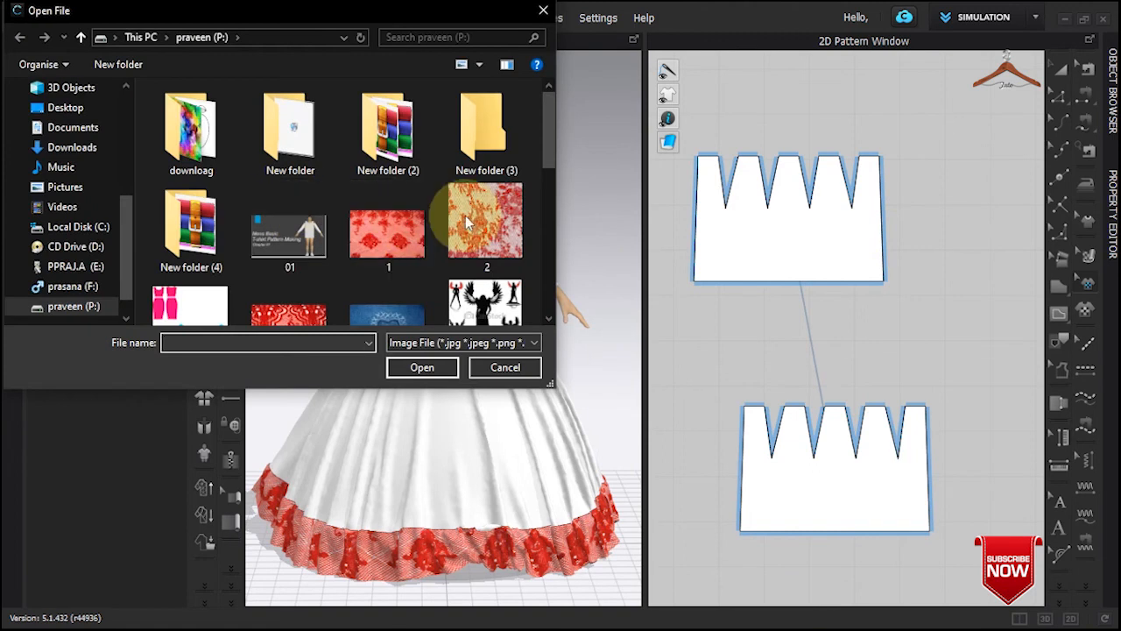
{"action": "double_click", "coordinate": [471, 230]}
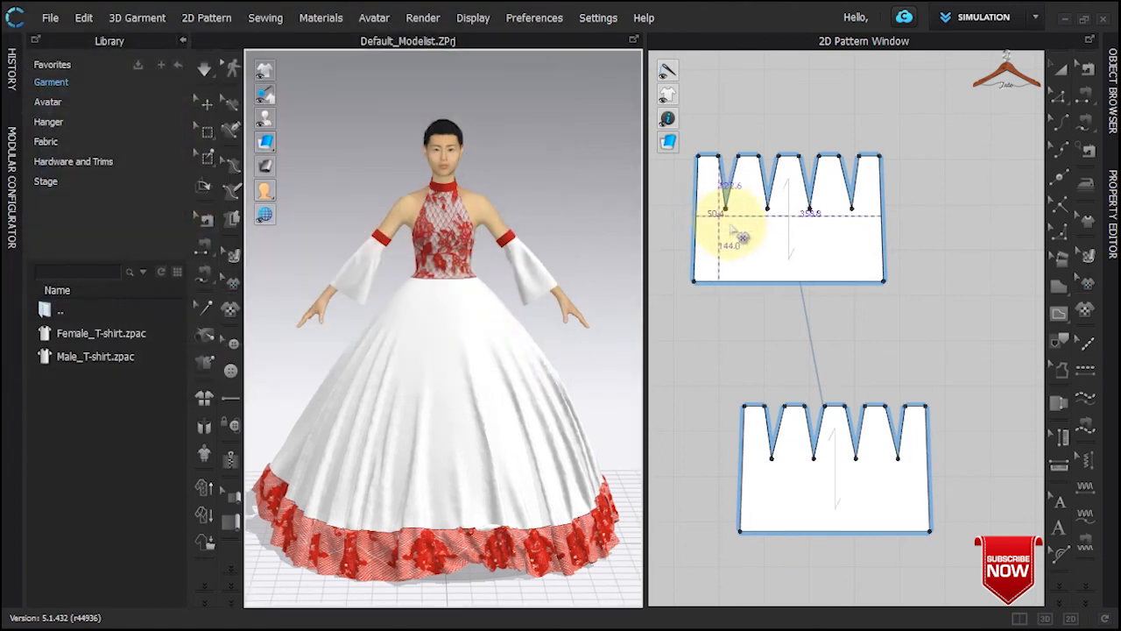
{"action": "left_click", "coordinate": [739, 215]}
{"action": "left_click", "coordinate": [526, 429]}
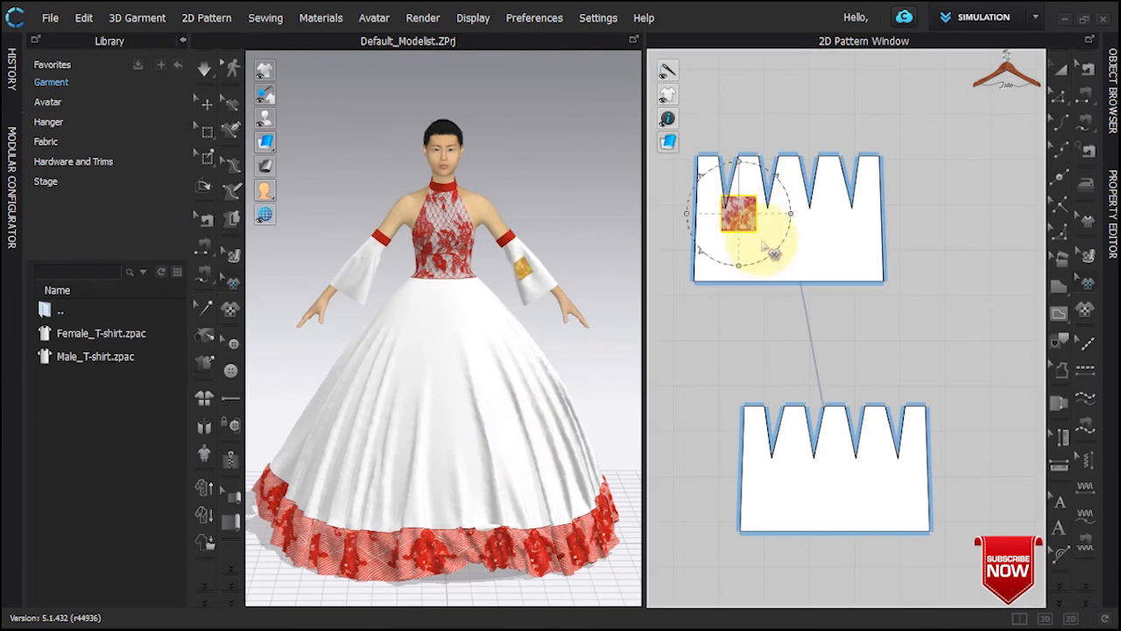
Enlarge the lace graphic until it covers the whole upper sleeve piece and centre it over that piece
{"action": "left_click_drag", "start_coordinate": [776, 249], "coordinate": [829, 303]}
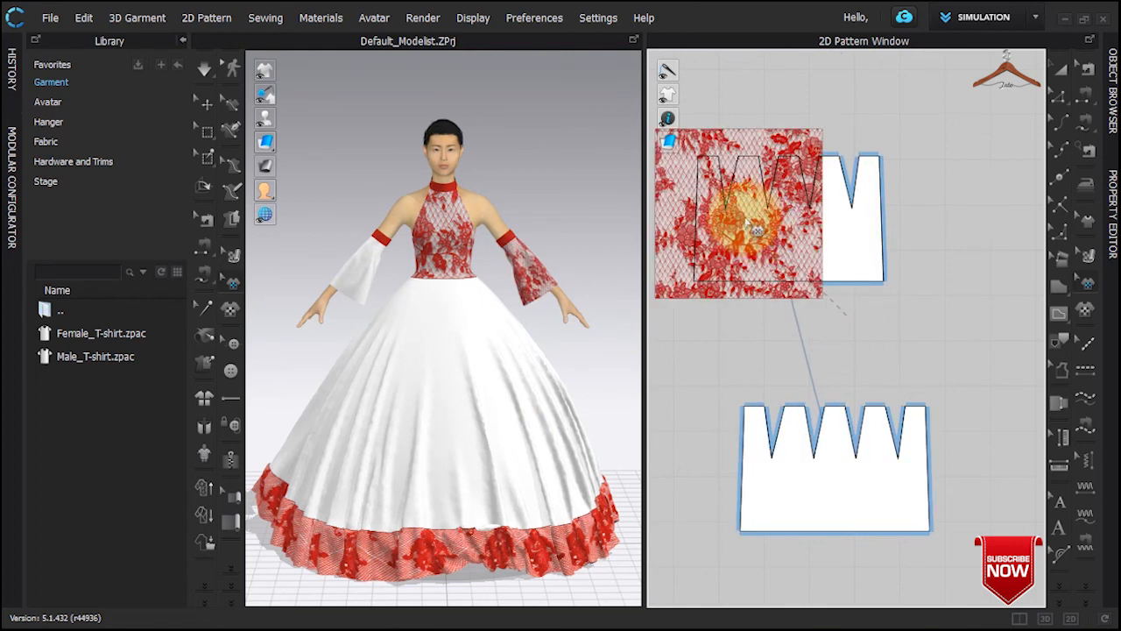
{"action": "left_click", "coordinate": [744, 148]}
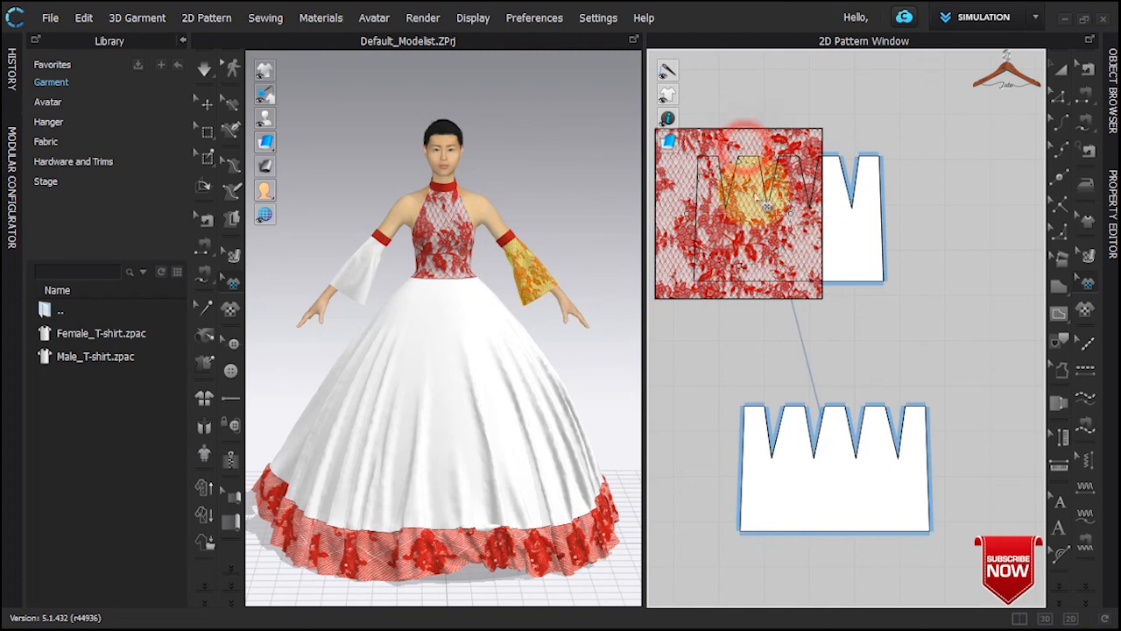
{"action": "left_click_drag", "start_coordinate": [778, 254], "coordinate": [794, 233]}
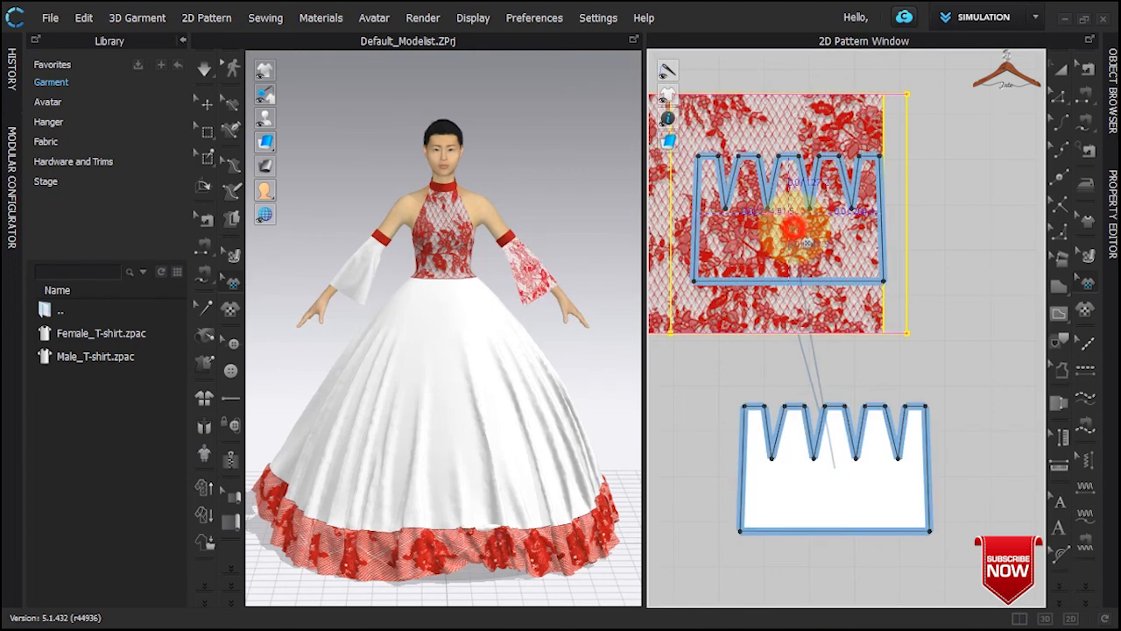
Paste a copy of the enlarged lace graphic over the lower sleeve piece, then clear the selection with the Transform Pattern tool
{"action": "key", "text": "ctrl+v"}
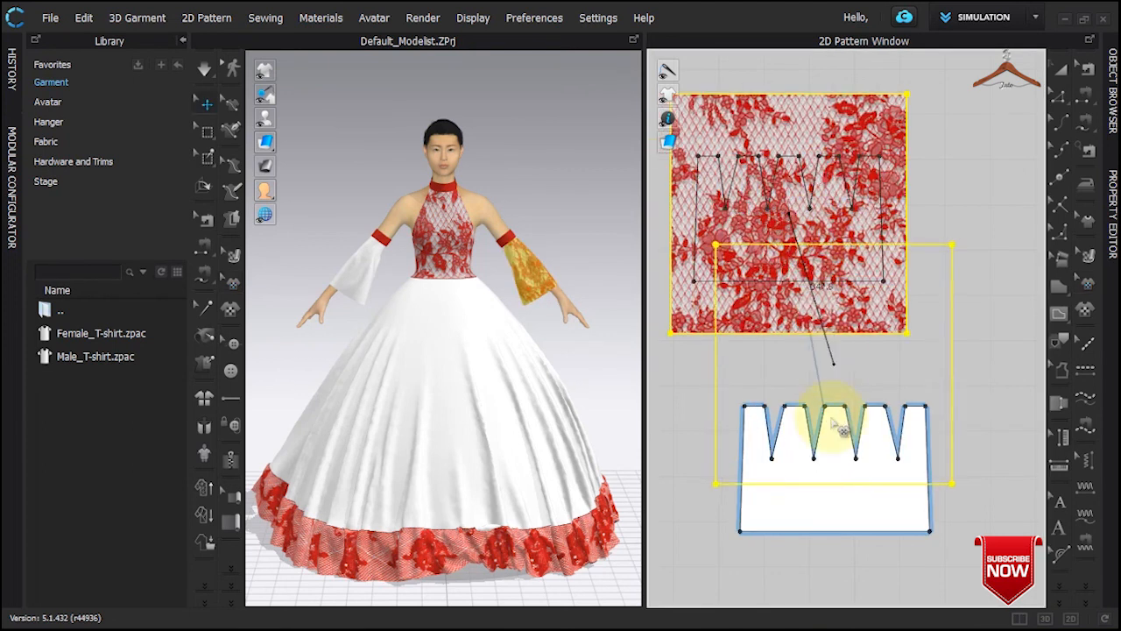
{"action": "left_click", "coordinate": [848, 481]}
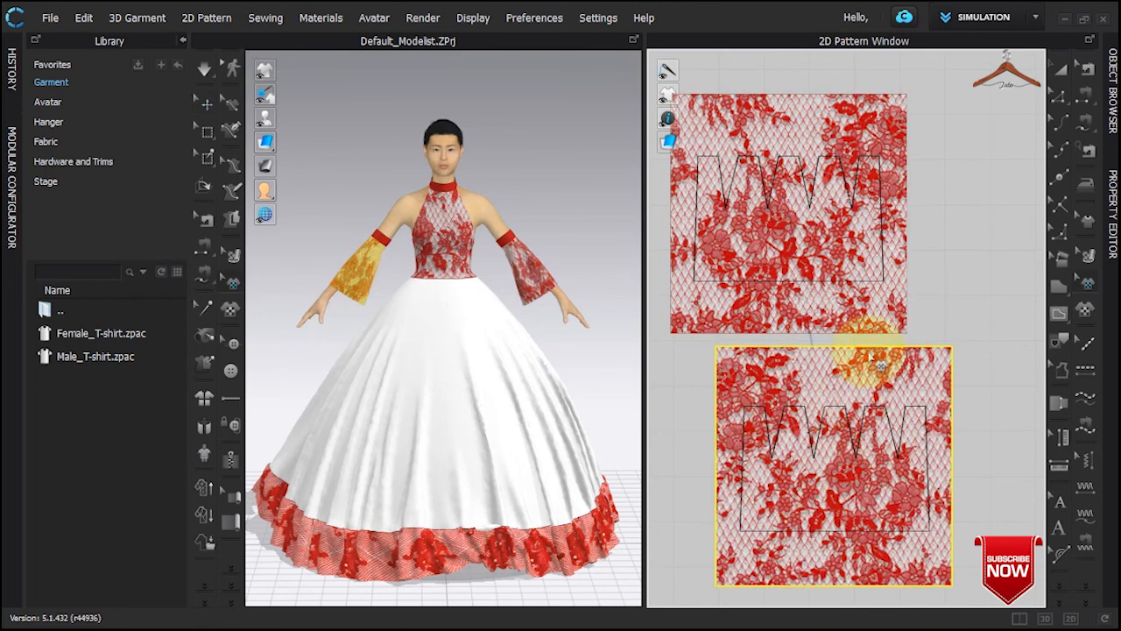
{"action": "scroll", "coordinate": [824, 488], "scroll_direction": "down", "scroll_amount": 5}
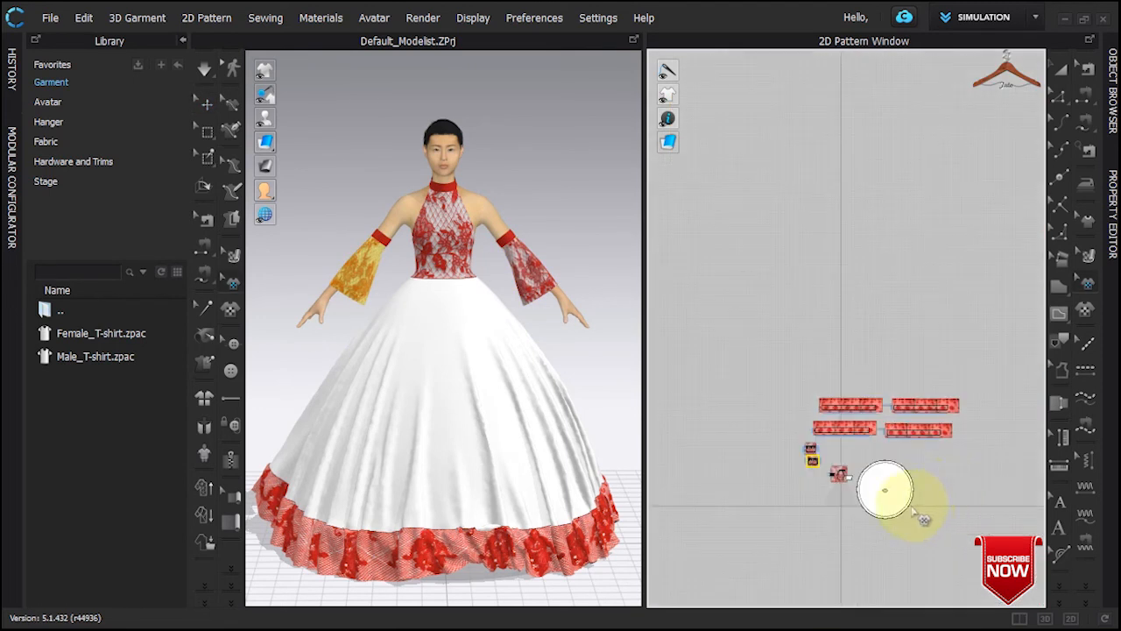
{"action": "scroll", "coordinate": [913, 526], "scroll_direction": "up", "scroll_amount": 1}
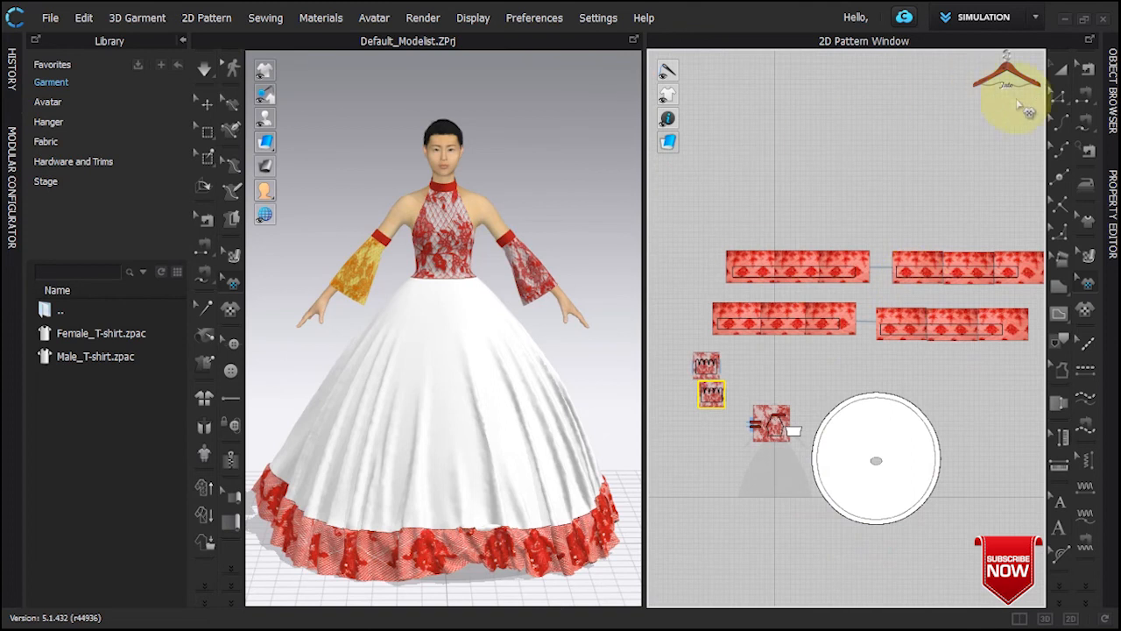
{"action": "left_click", "coordinate": [1060, 74]}
{"action": "left_click", "coordinate": [850, 193]}
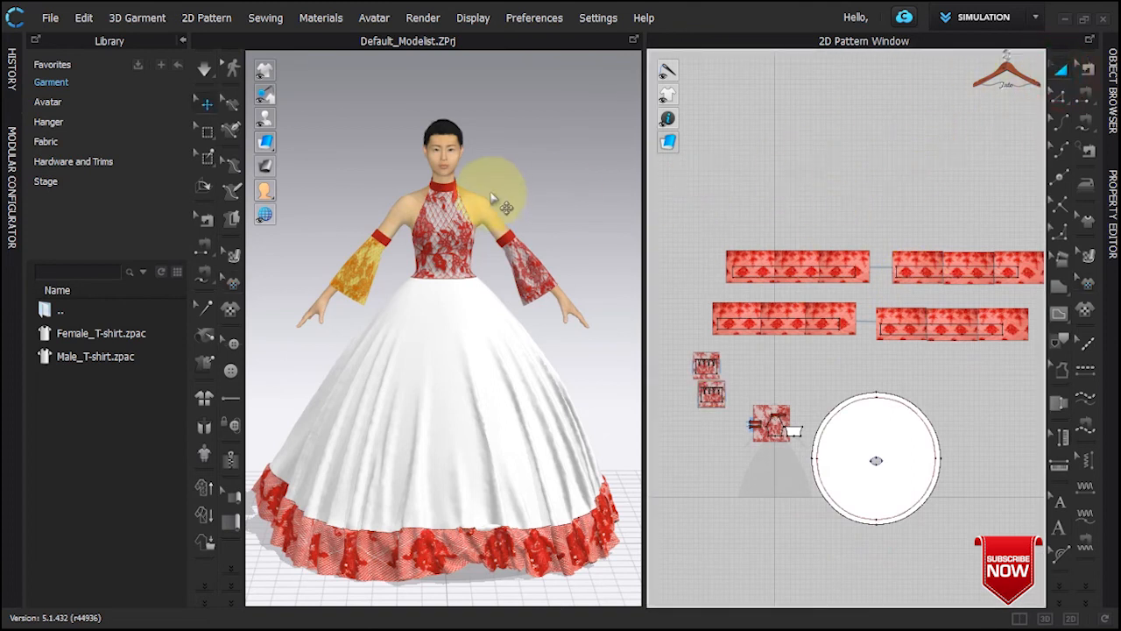
Show only the 3D window, run the simulation and view the decorated gown from the front
{"action": "right_click_drag", "start_coordinate": [329, 170], "coordinate": [1056, 169]}
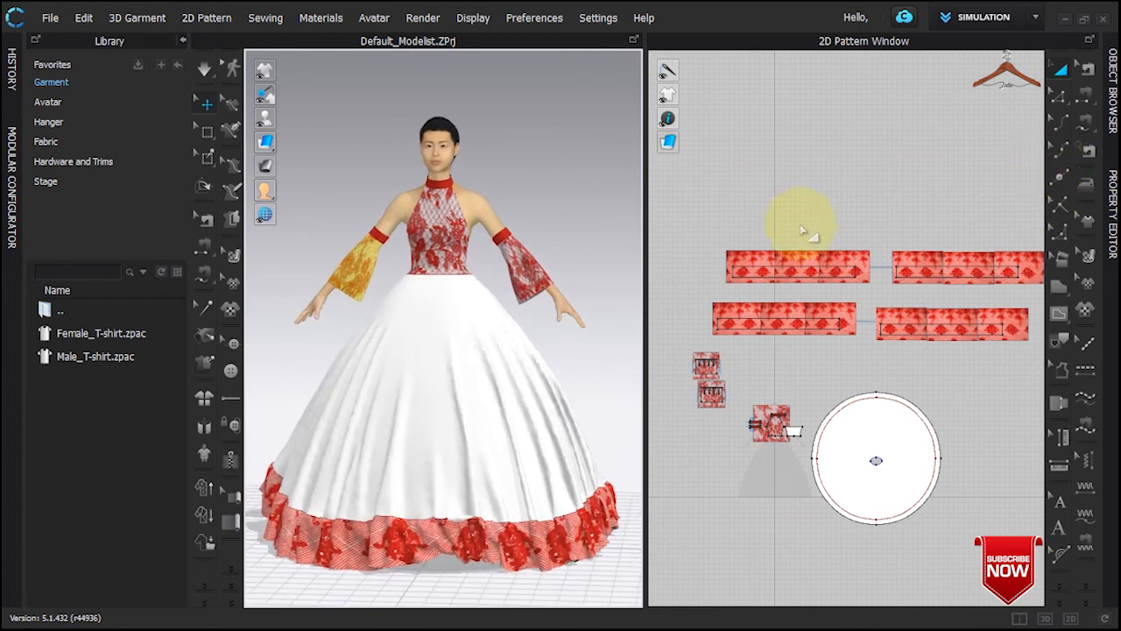
{"action": "left_click", "coordinate": [1030, 621]}
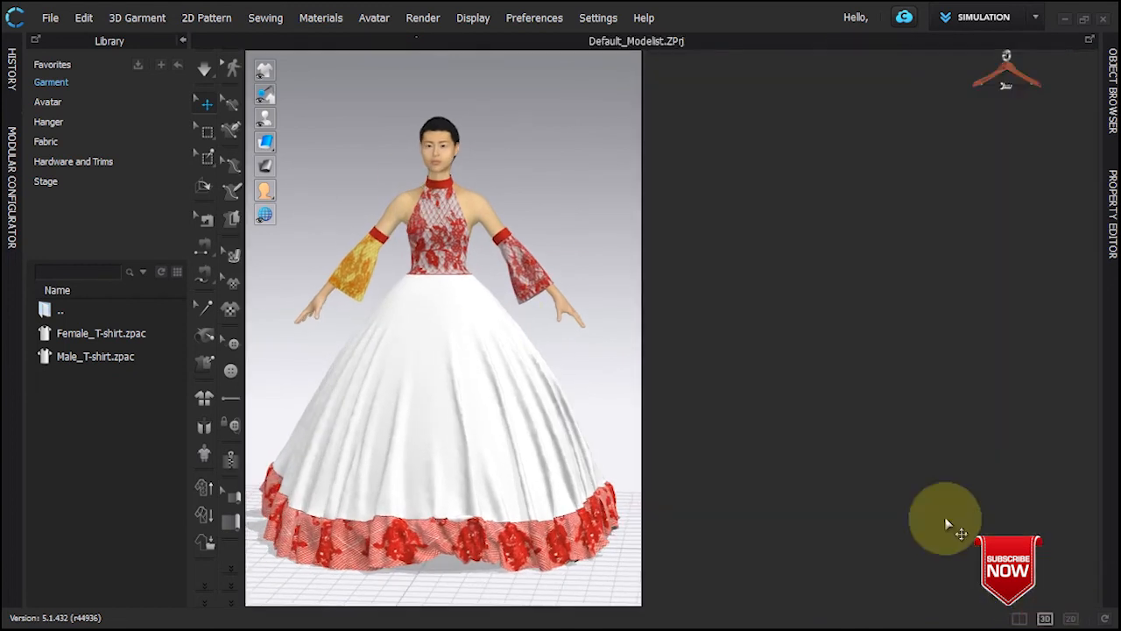
{"action": "right_click_drag", "start_coordinate": [864, 371], "coordinate": [875, 361]}
{"action": "key", "text": "space"}
{"action": "key", "text": "2"}
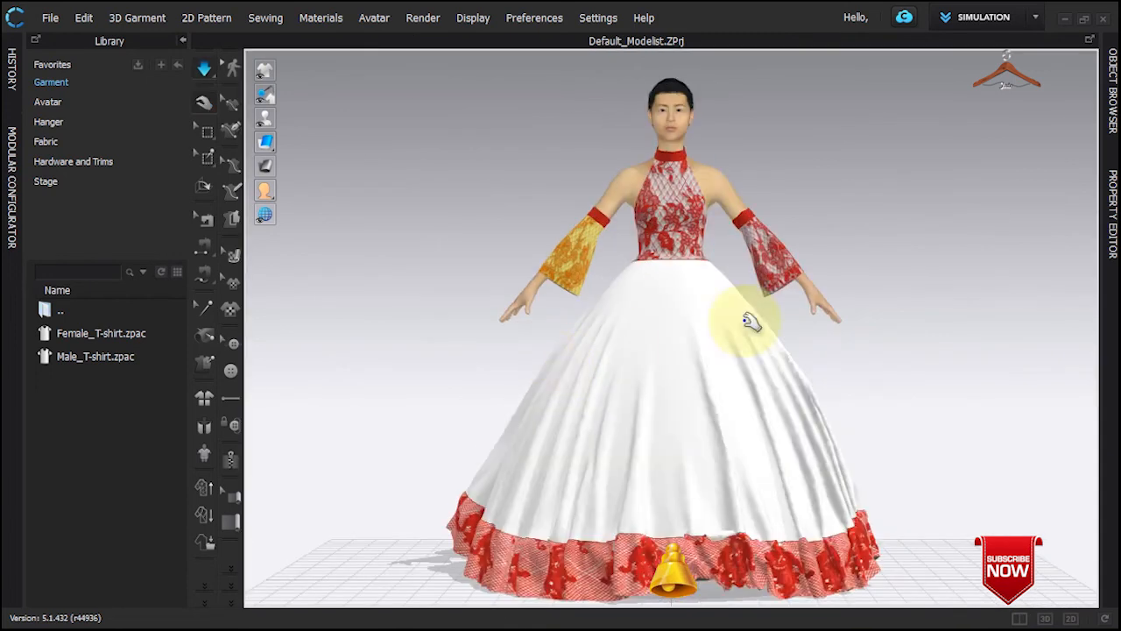
{"action": "left_click", "coordinate": [931, 351]}
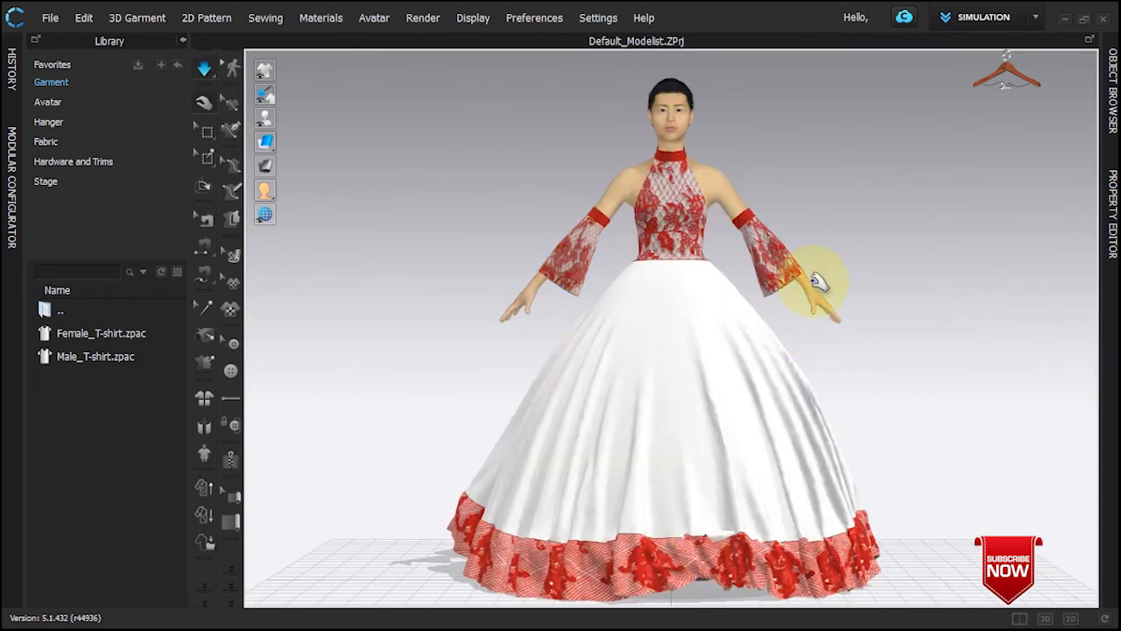
Apply the avatar pose FV1_Inheels_04.pos while simulating the gown, then stop the simulation
{"action": "scroll", "coordinate": [828, 289], "scroll_direction": "down", "scroll_amount": 2}
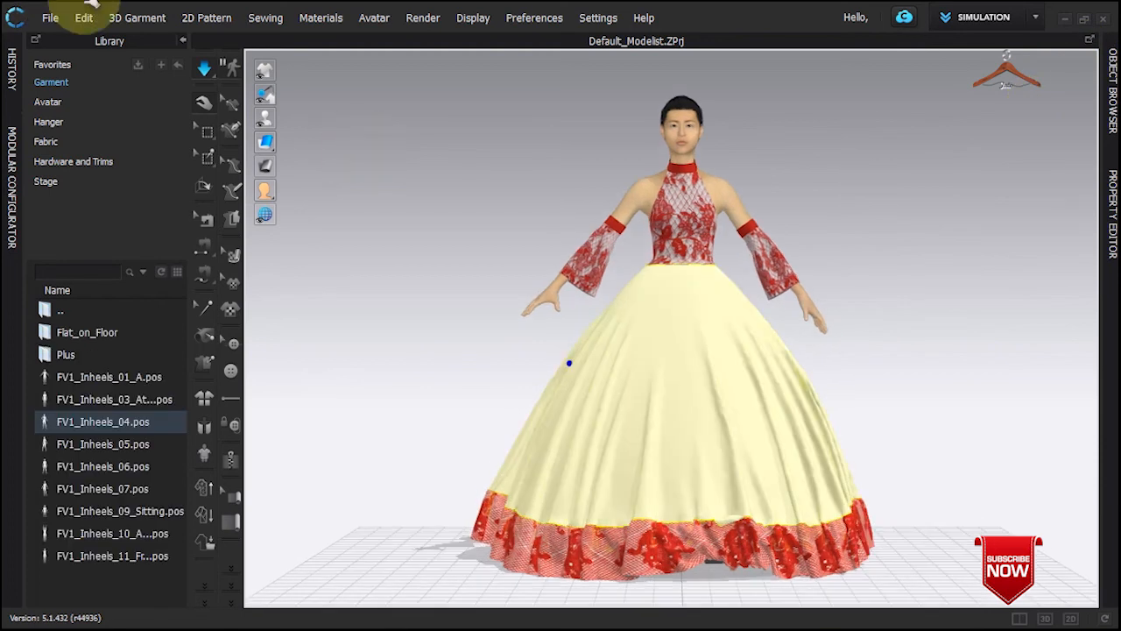
{"action": "left_click", "coordinate": [204, 103]}
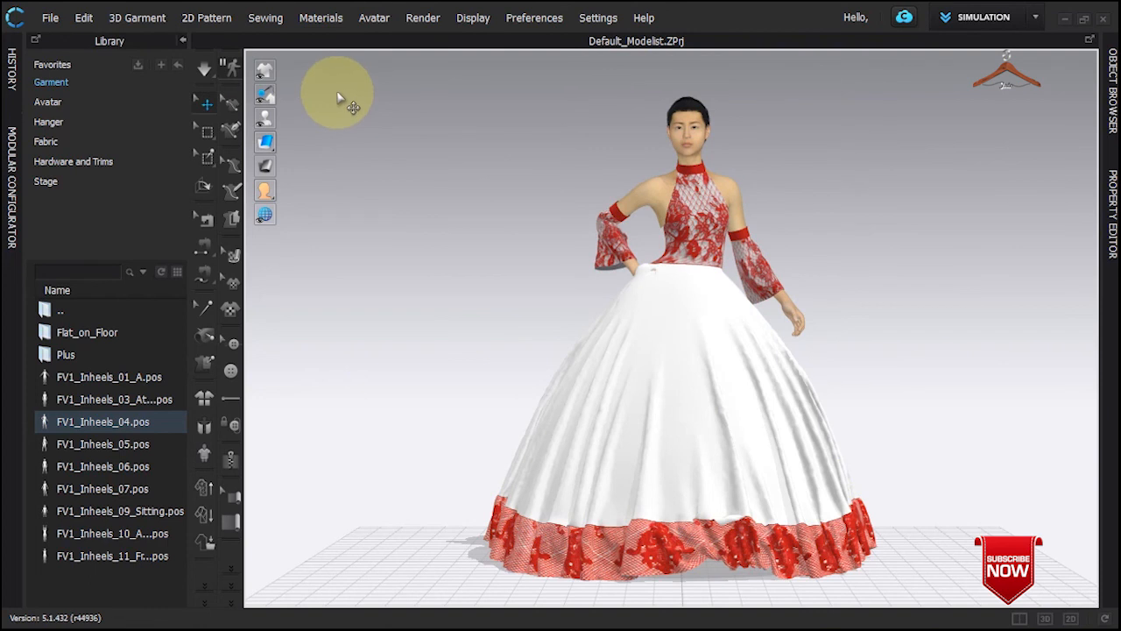
Load the avatar pose FV1_Inheels_01_A.pos from the library
{"action": "double_click", "coordinate": [141, 378]}
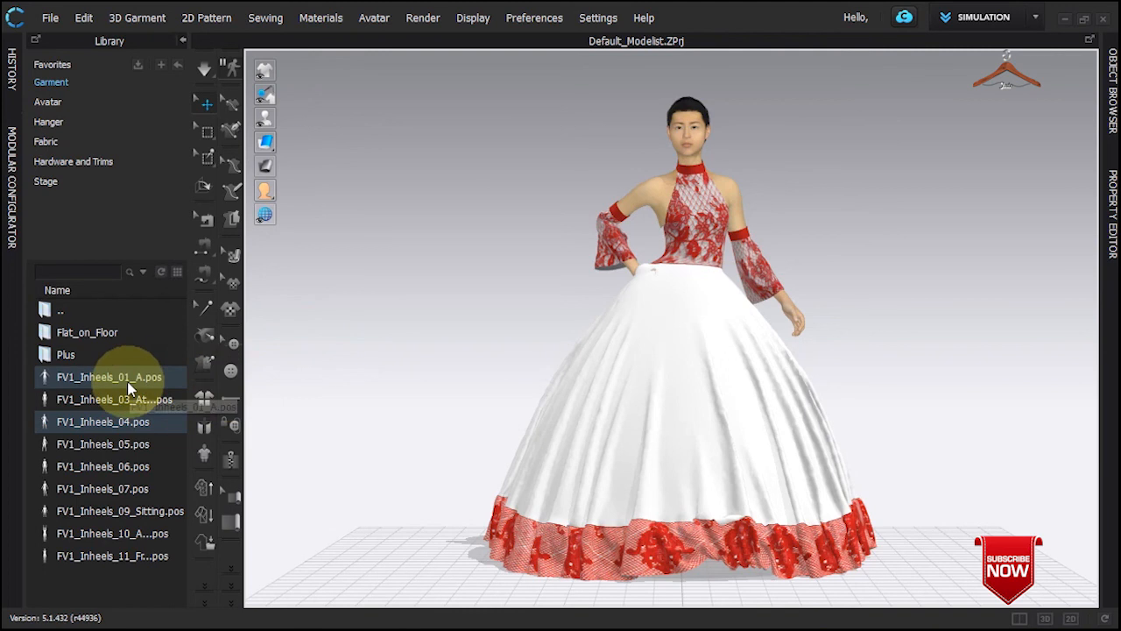